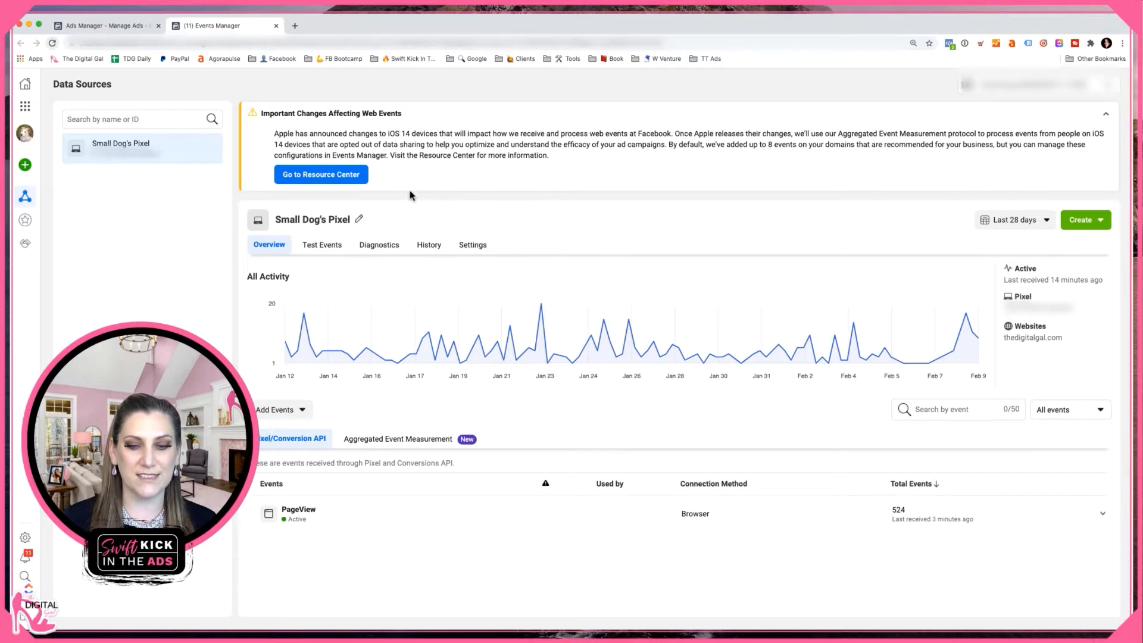
# Open the iOS 14 Resource Center, review the affected pixels and start domain verification for 360marketingsquad.com
pyautogui.click(312, 176)
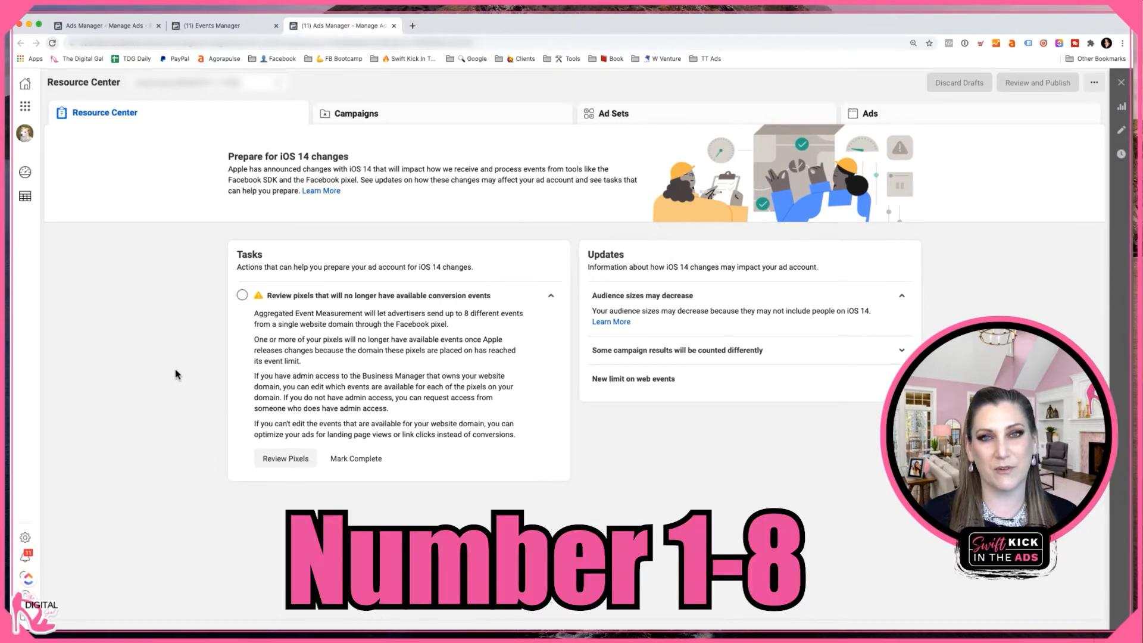
pyautogui.click(295, 462)
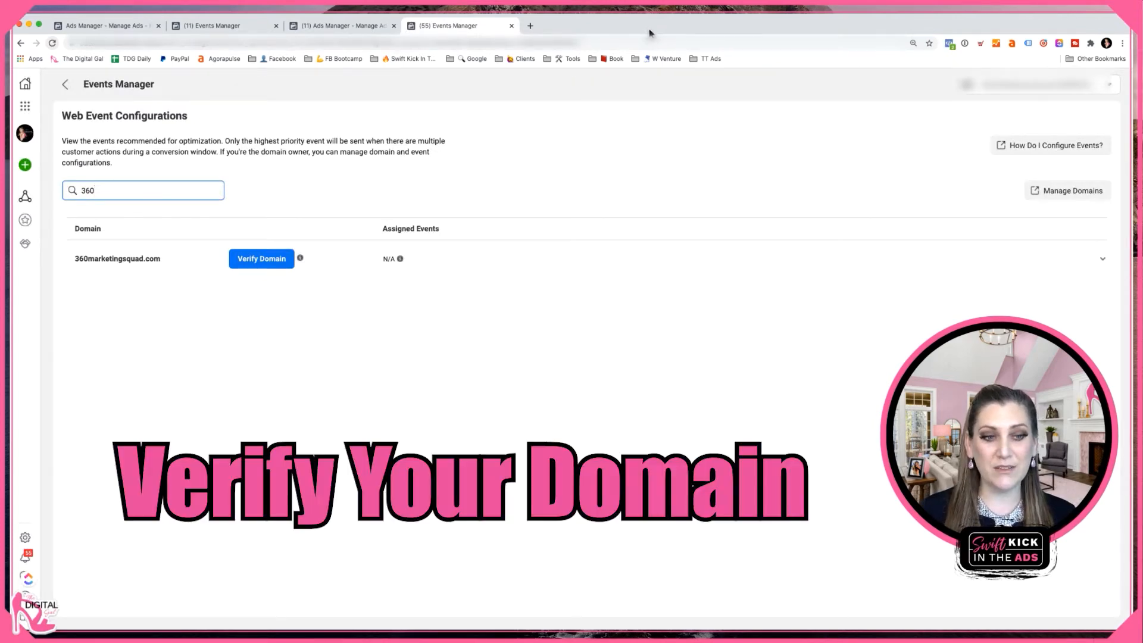
pyautogui.click(262, 262)
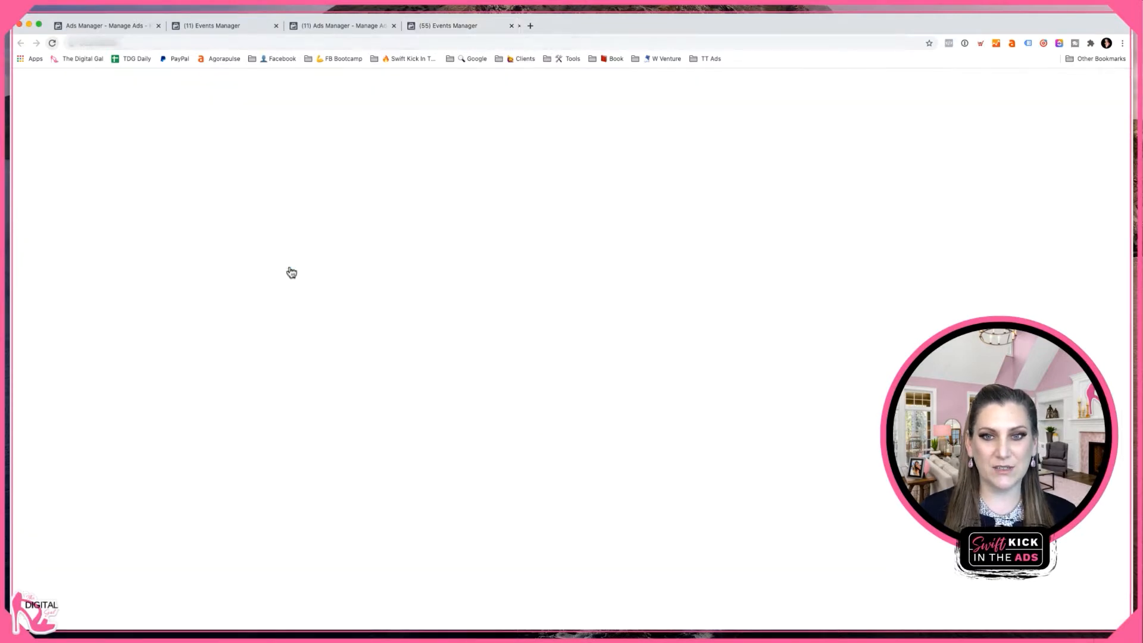
# Add the domain 360marketingsquad.com to the business's domains
pyautogui.click(343, 130)
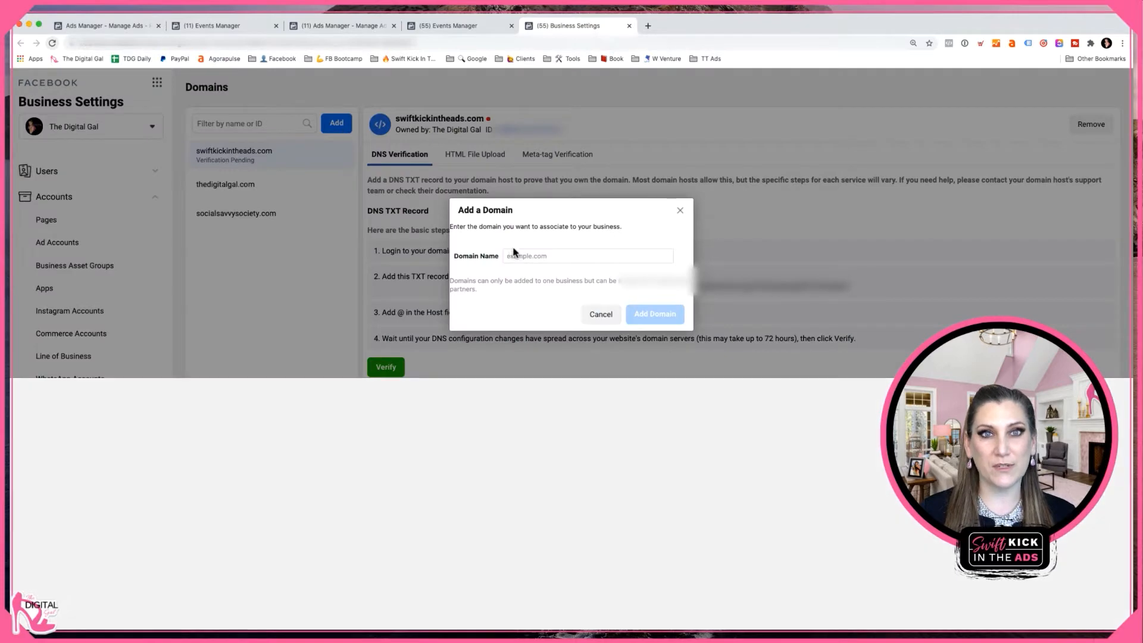
pyautogui.click(515, 256)
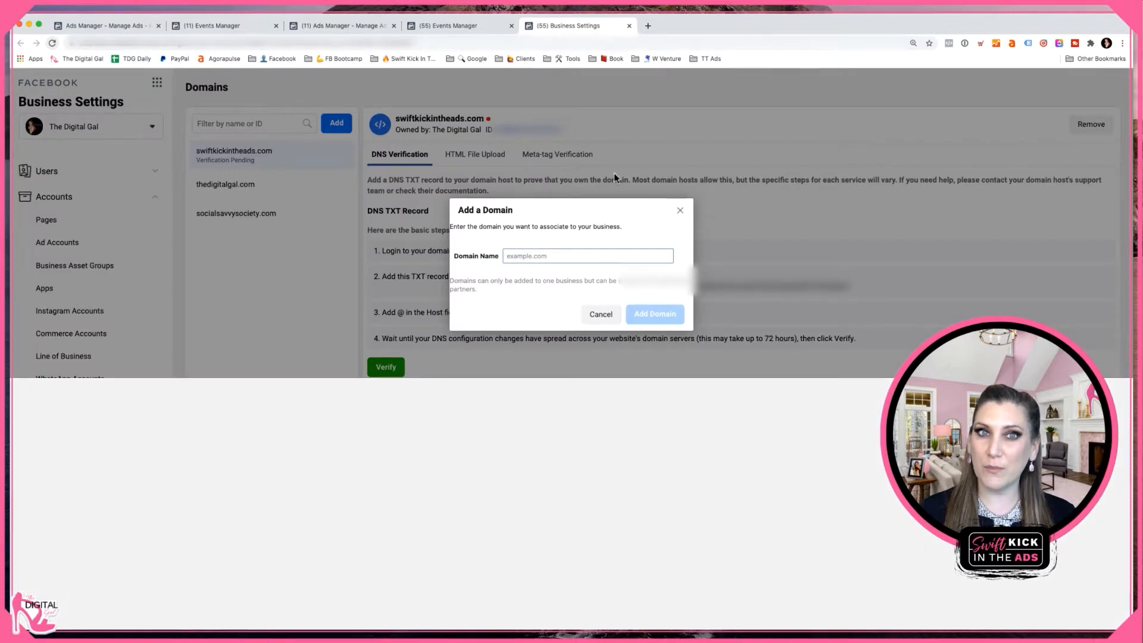
pyautogui.write('360mar')
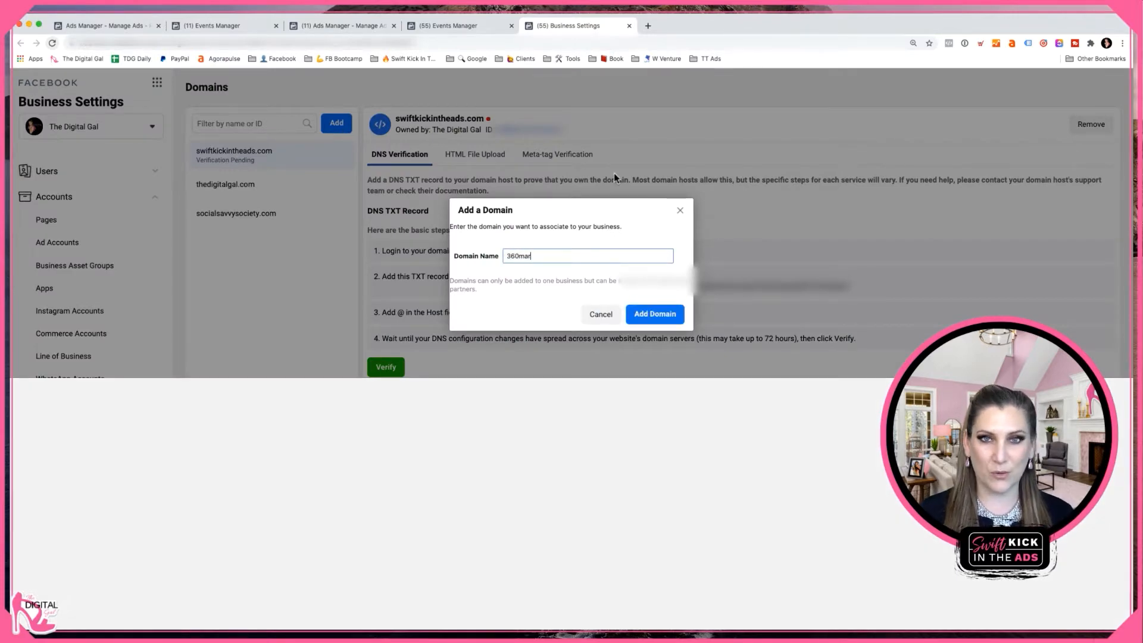
pyautogui.write('kntingsquad.com')
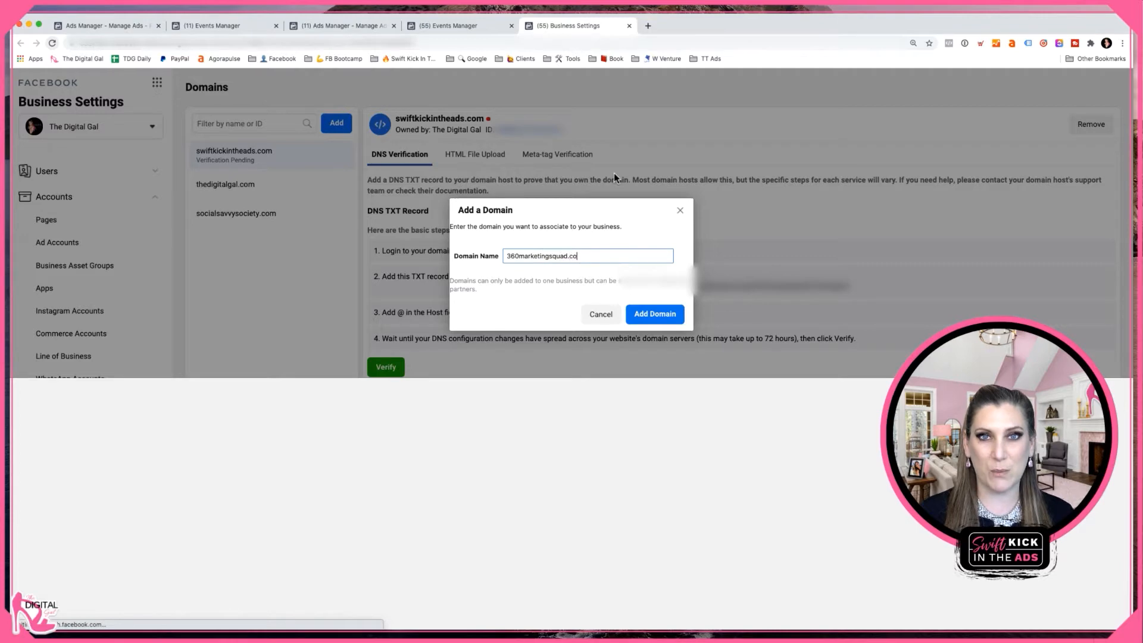
pyautogui.press('Return')
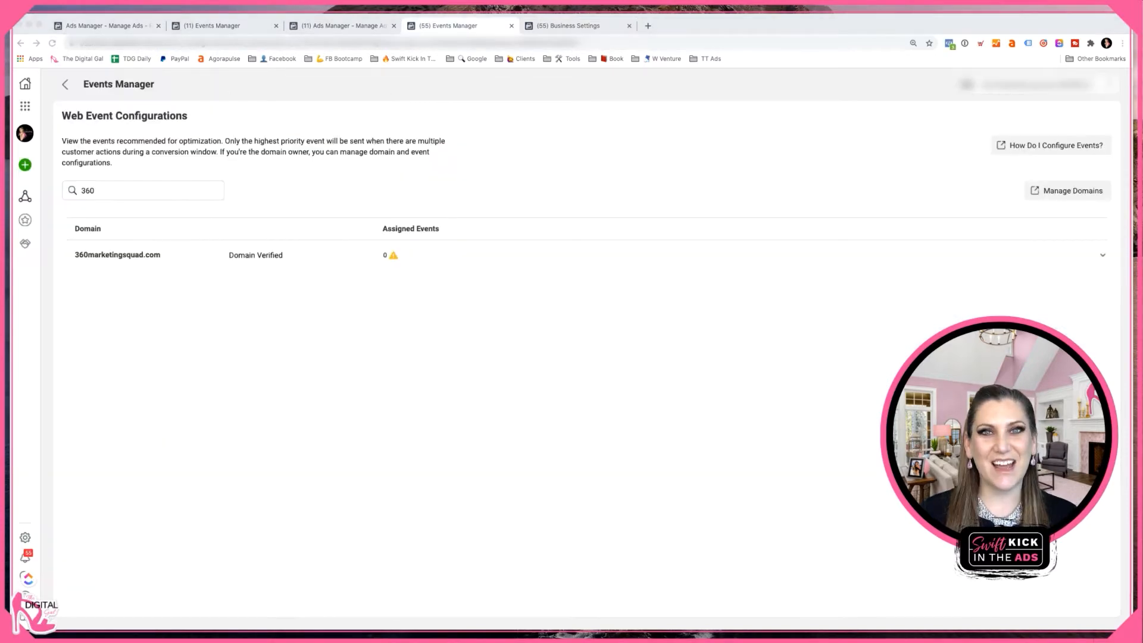
# Open the web event configuration of the verified domain 360marketingsquad.com for editing
pyautogui.click(467, 430)
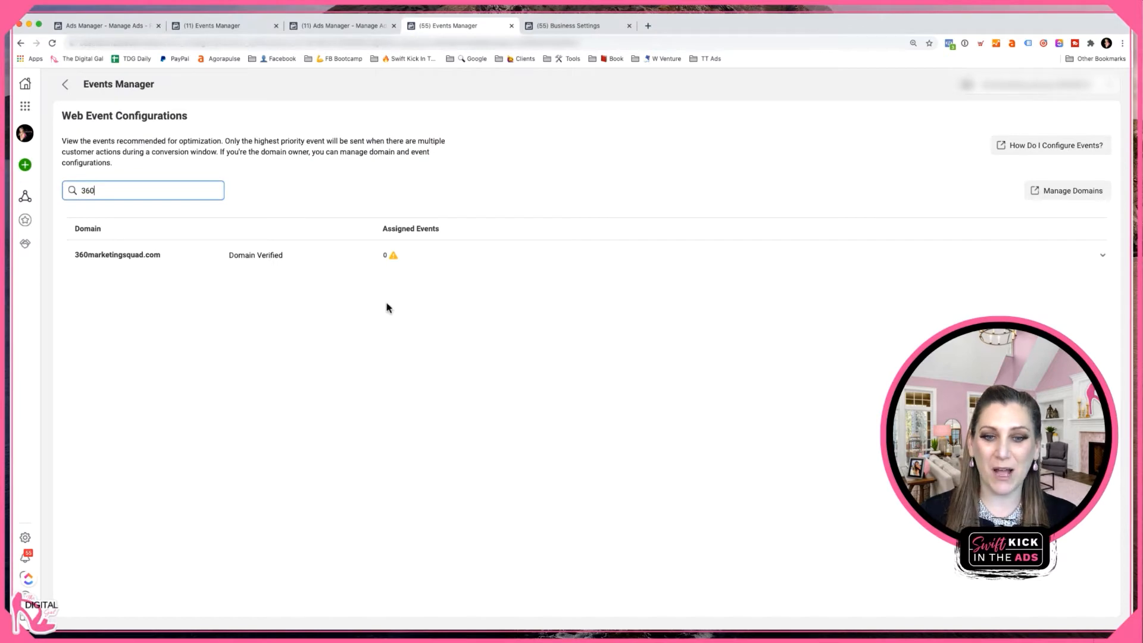
pyautogui.click(1064, 266)
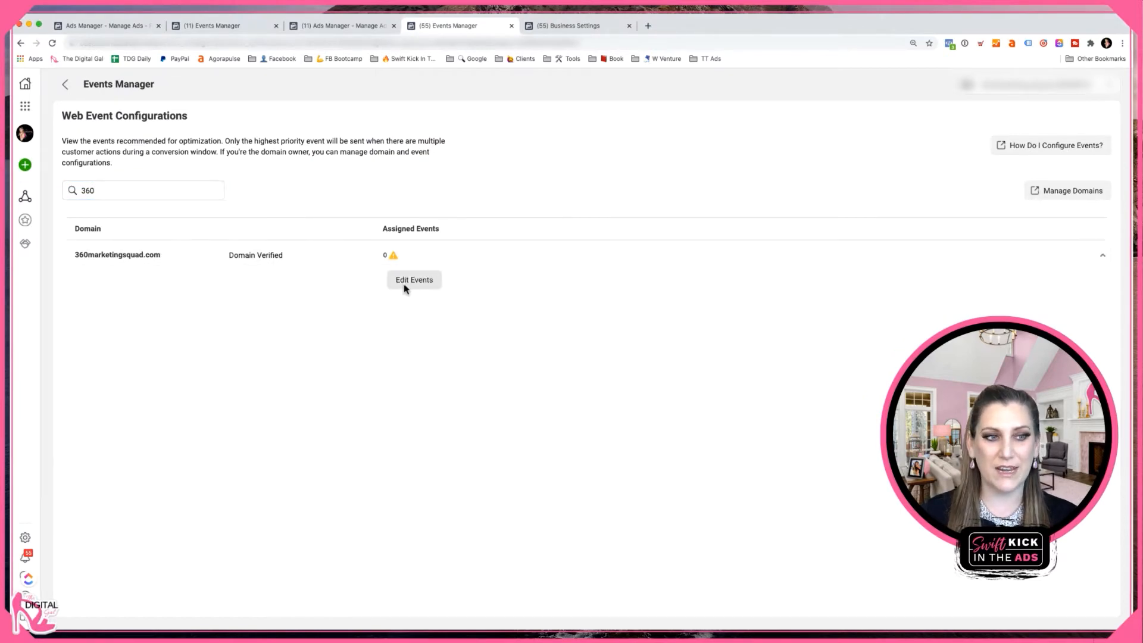
pyautogui.click(421, 284)
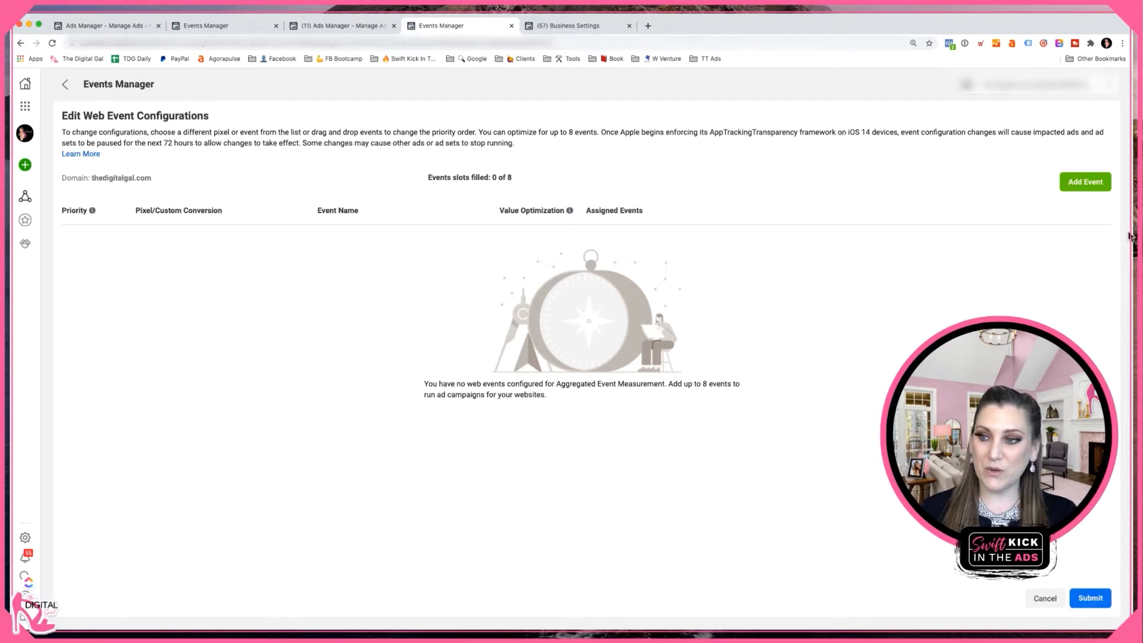
pyautogui.click(1083, 182)
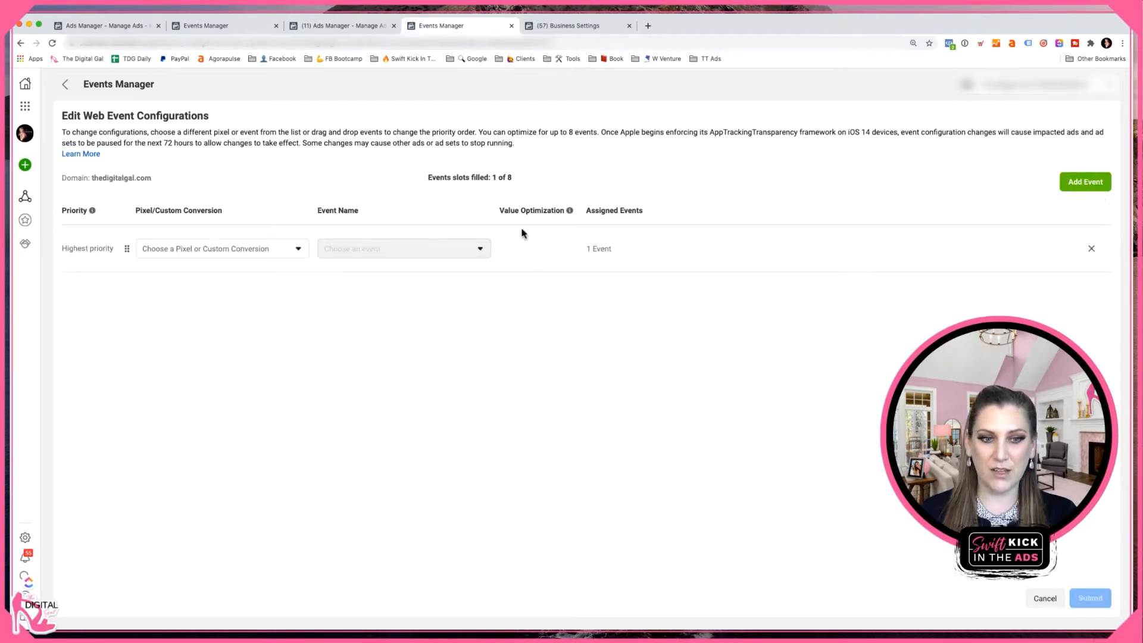
pyautogui.click(278, 251)
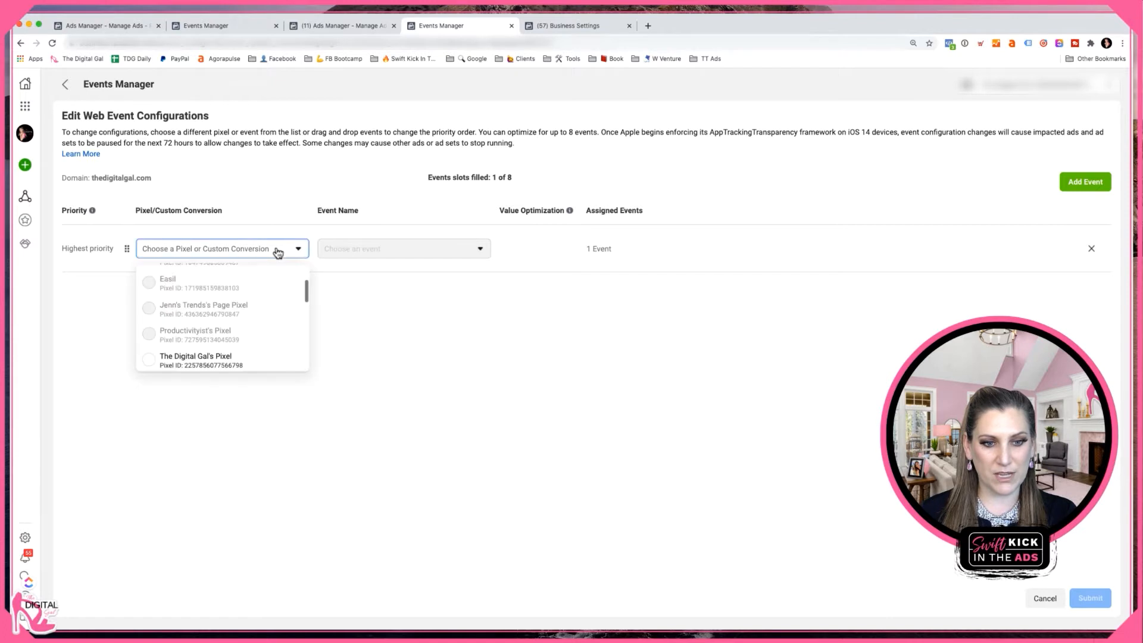
pyautogui.click(196, 357)
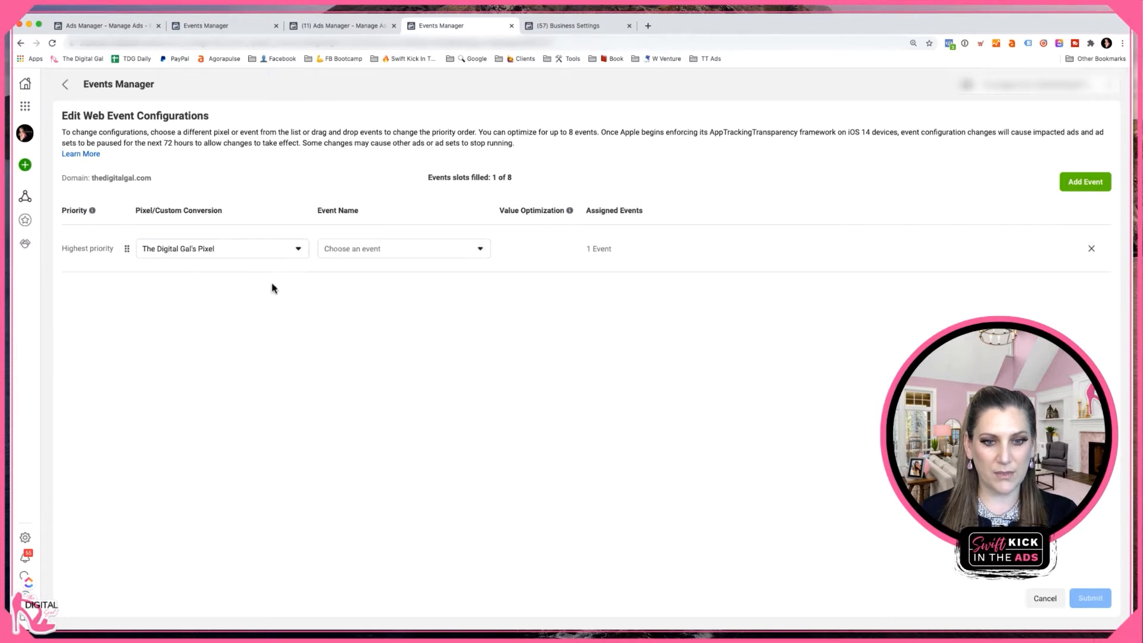
pyautogui.click(477, 252)
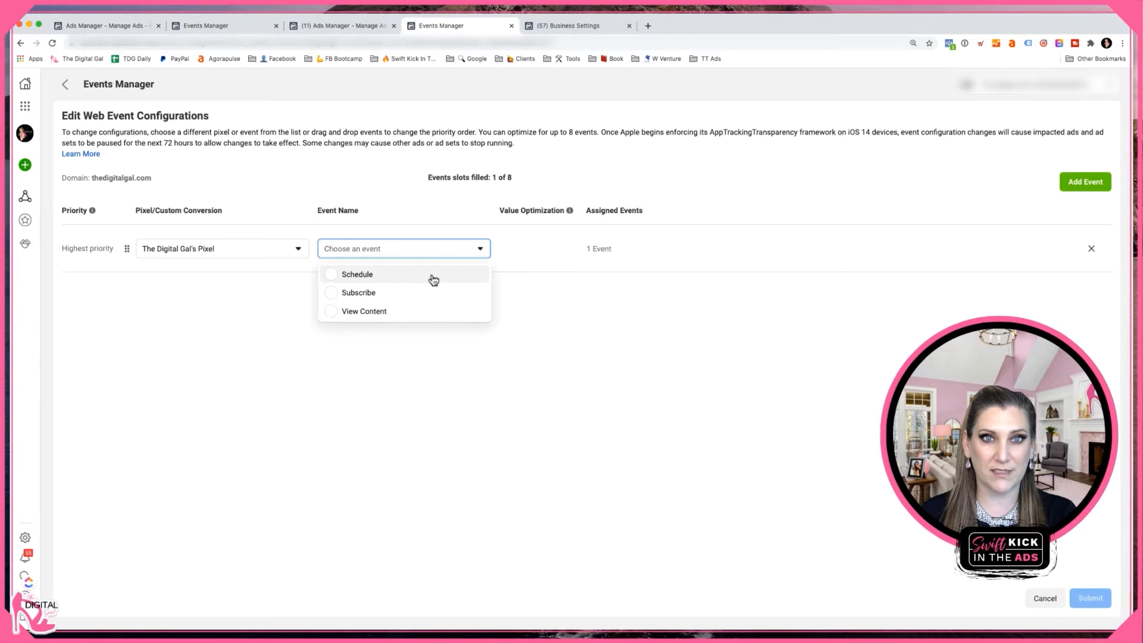
pyautogui.click(331, 274)
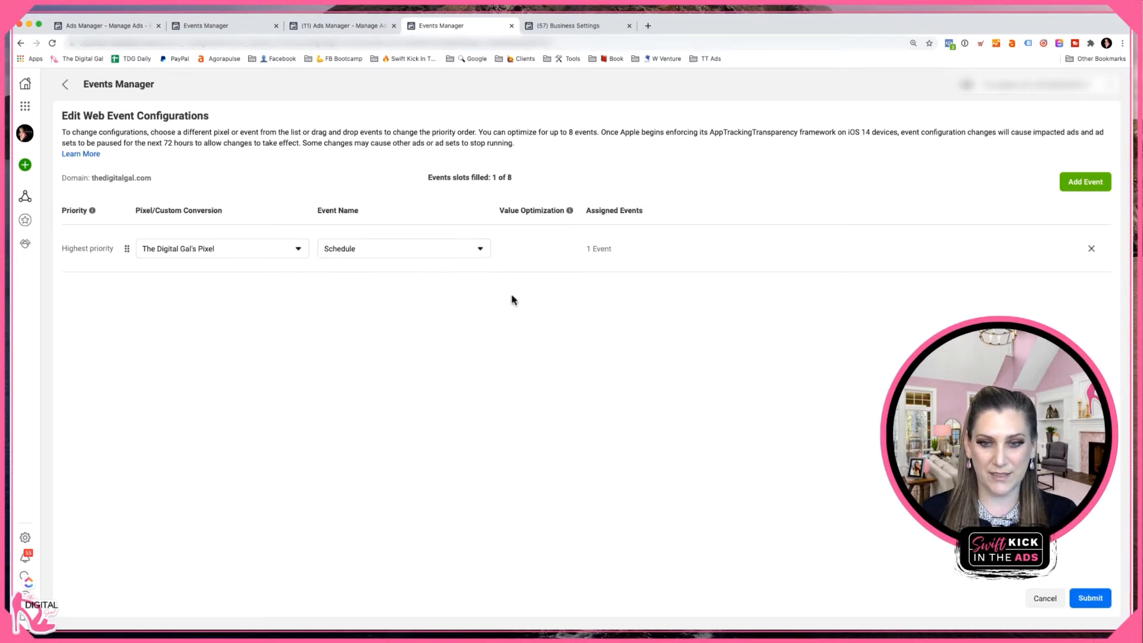
pyautogui.click(1098, 189)
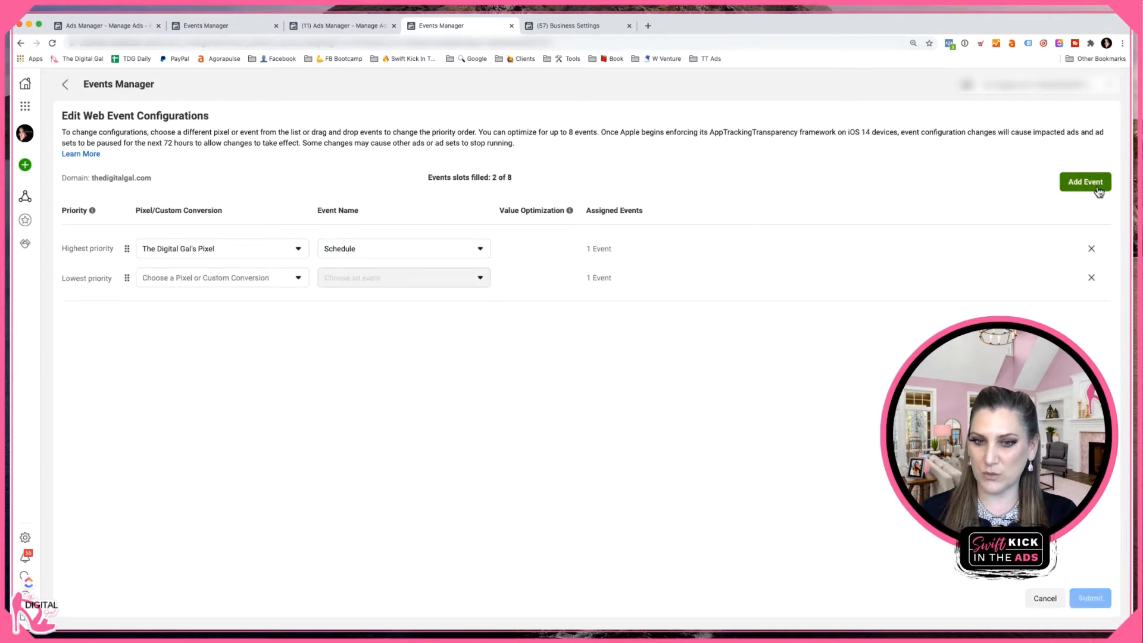
pyautogui.click(262, 279)
pyautogui.click(179, 391)
pyautogui.click(417, 278)
pyautogui.click(374, 323)
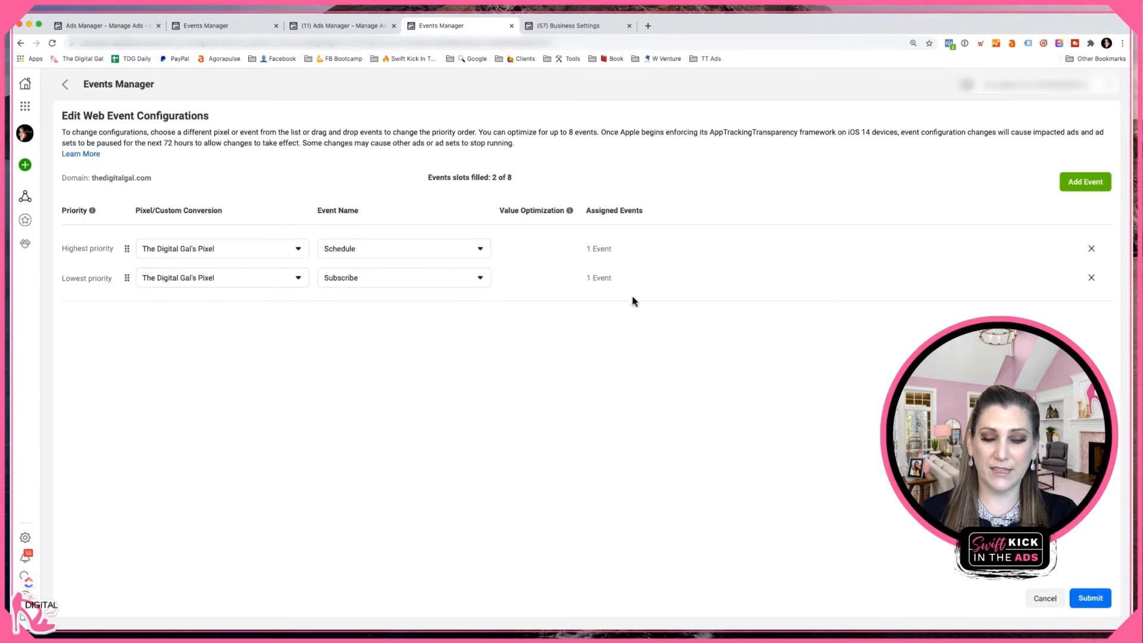
pyautogui.click(1085, 182)
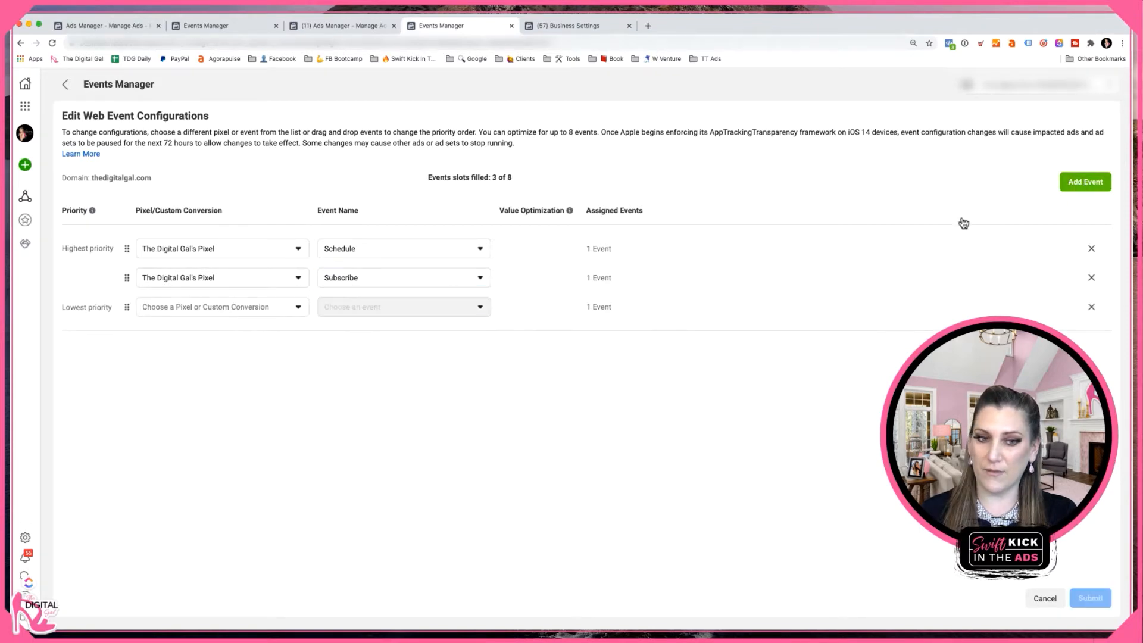
pyautogui.click(230, 307)
pyautogui.click(187, 416)
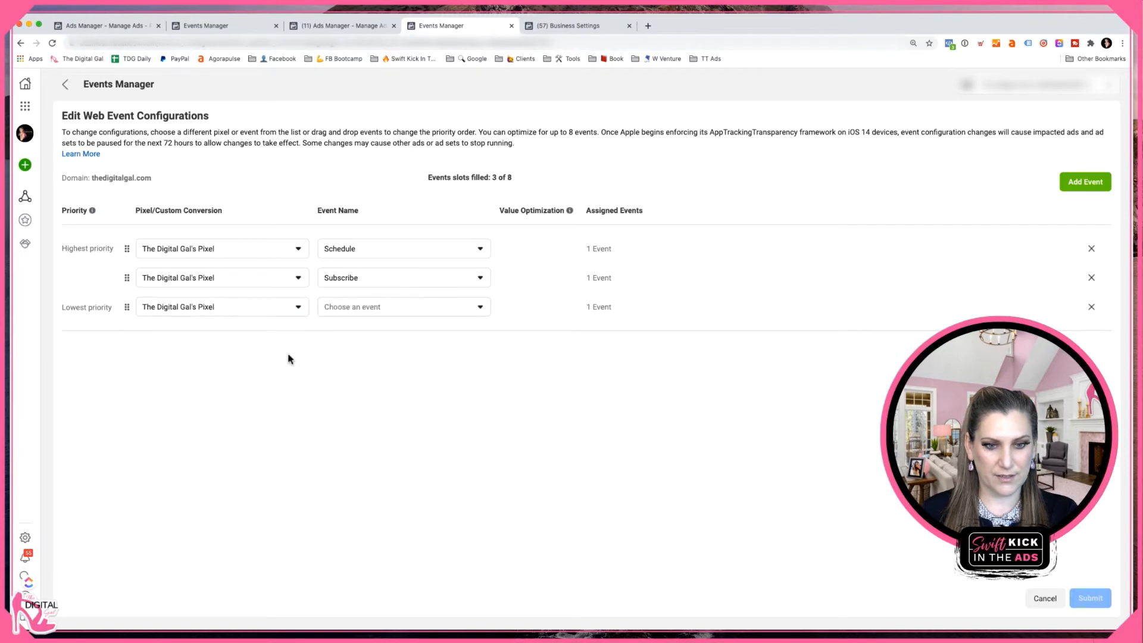
pyautogui.click(359, 306)
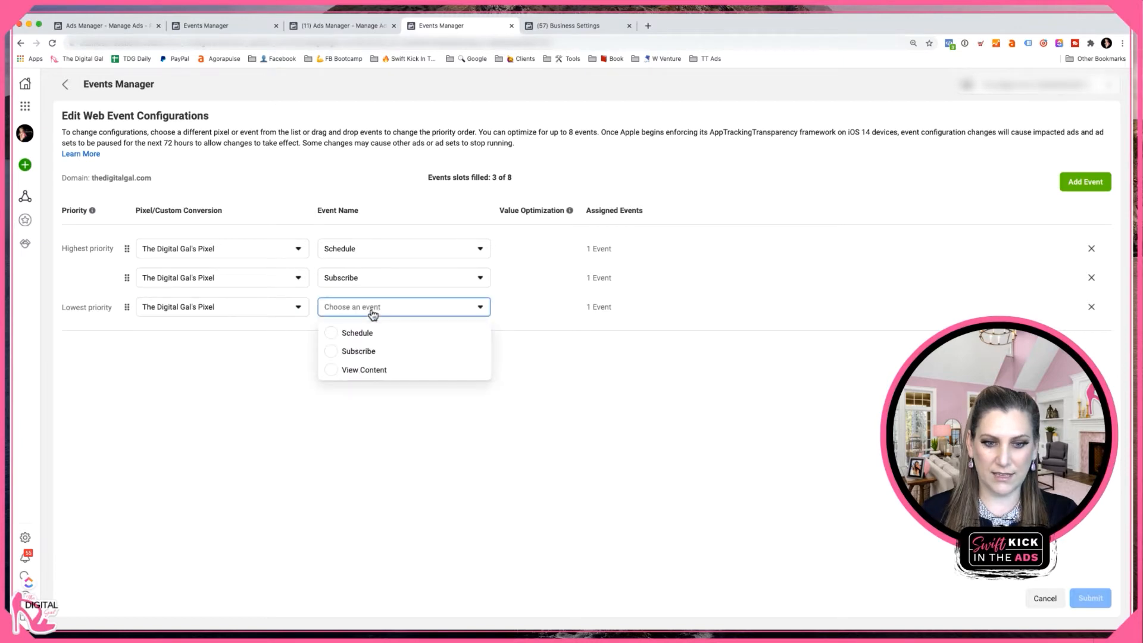
pyautogui.click(364, 370)
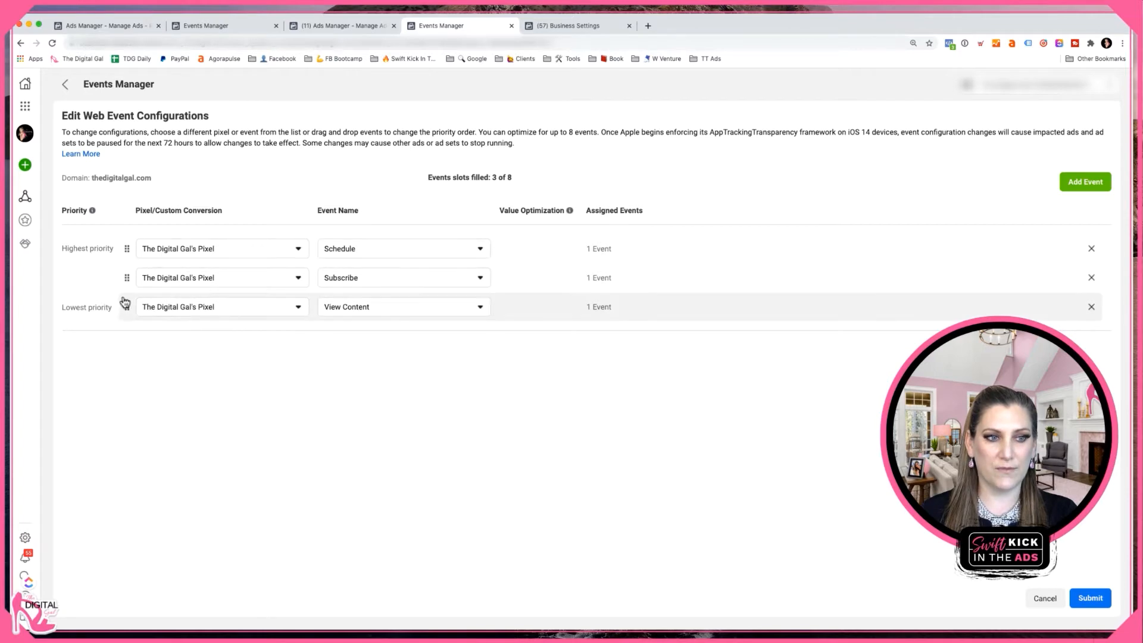
# Rearrange the event priorities and restore the order Schedule, Subscribe, View Content
pyautogui.moveTo(126, 249); pyautogui.dragTo(132, 315)
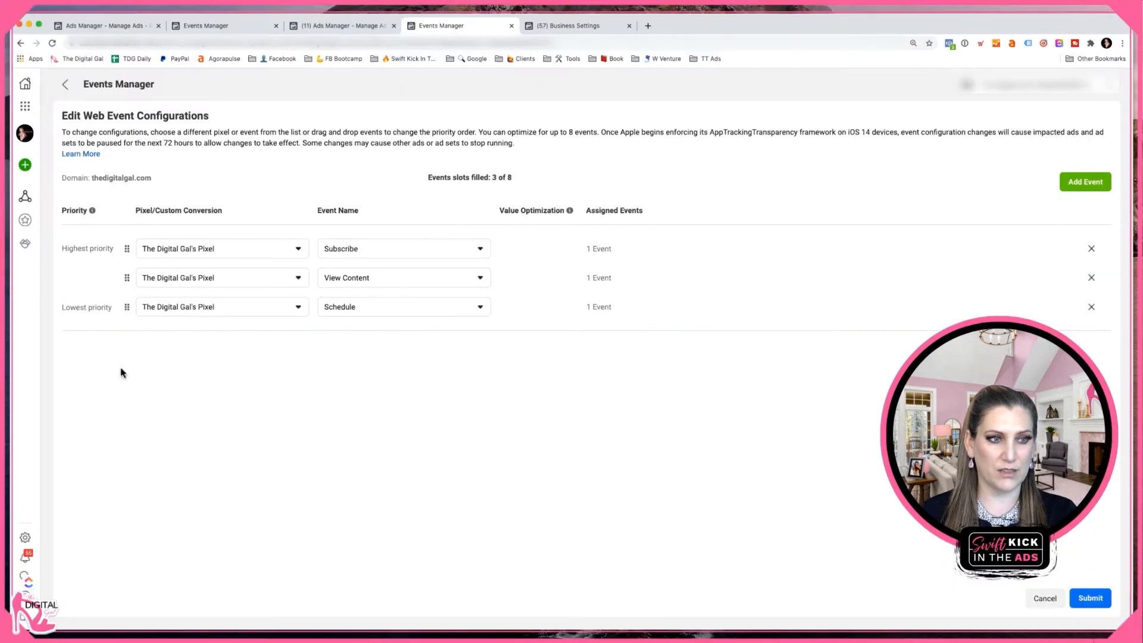
pyautogui.moveTo(127, 273); pyautogui.dragTo(127, 248)
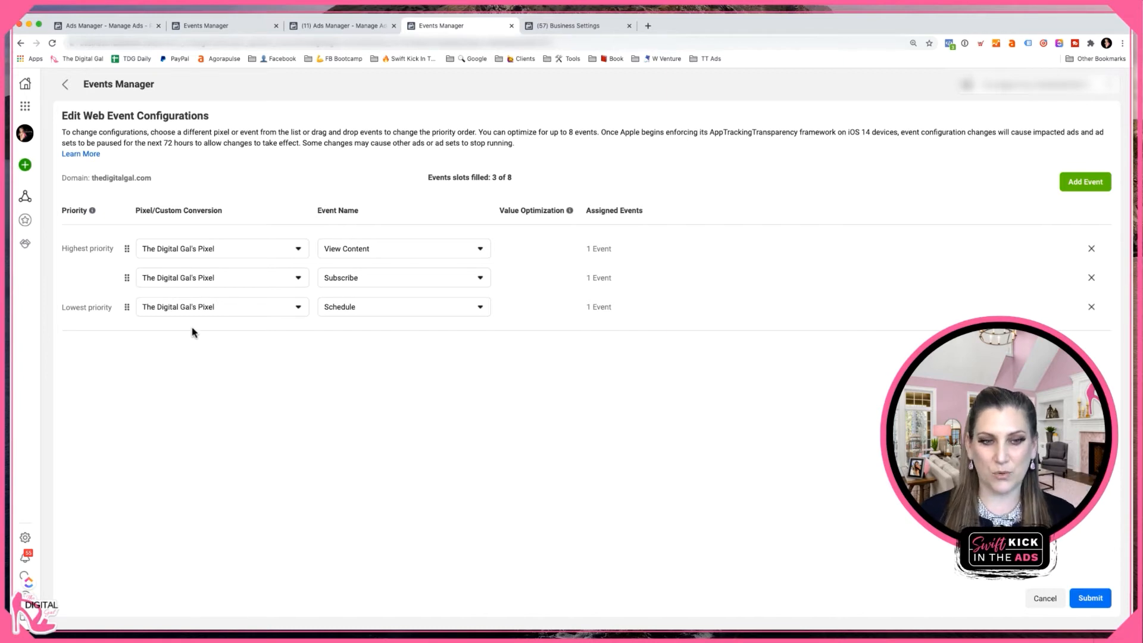
pyautogui.moveTo(126, 310); pyautogui.dragTo(130, 262)
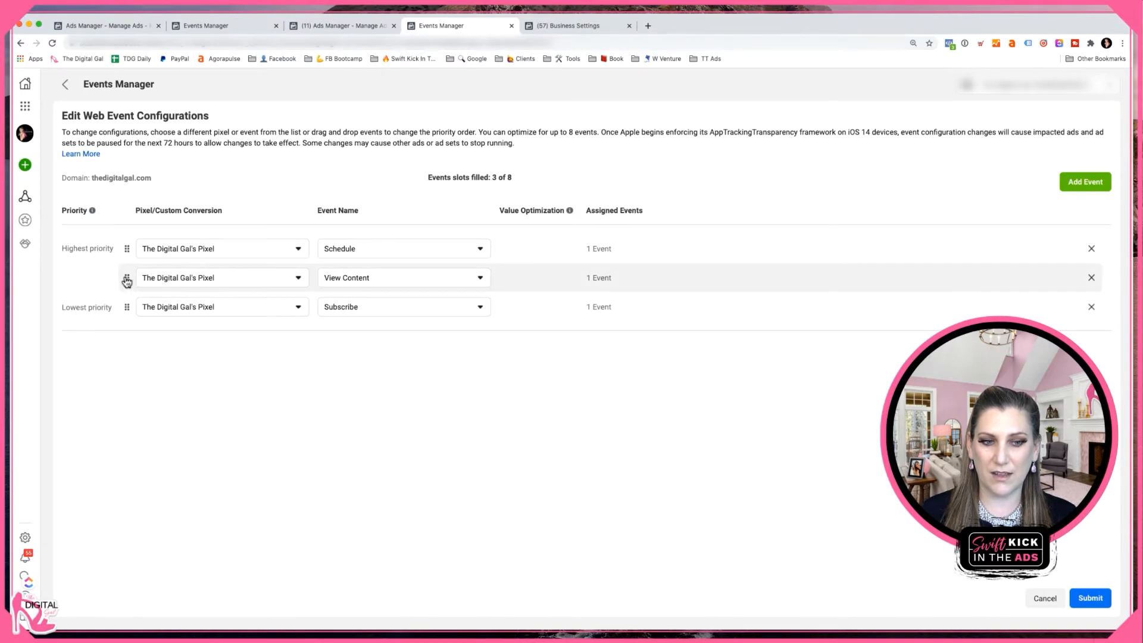
pyautogui.moveTo(127, 278); pyautogui.dragTo(125, 314)
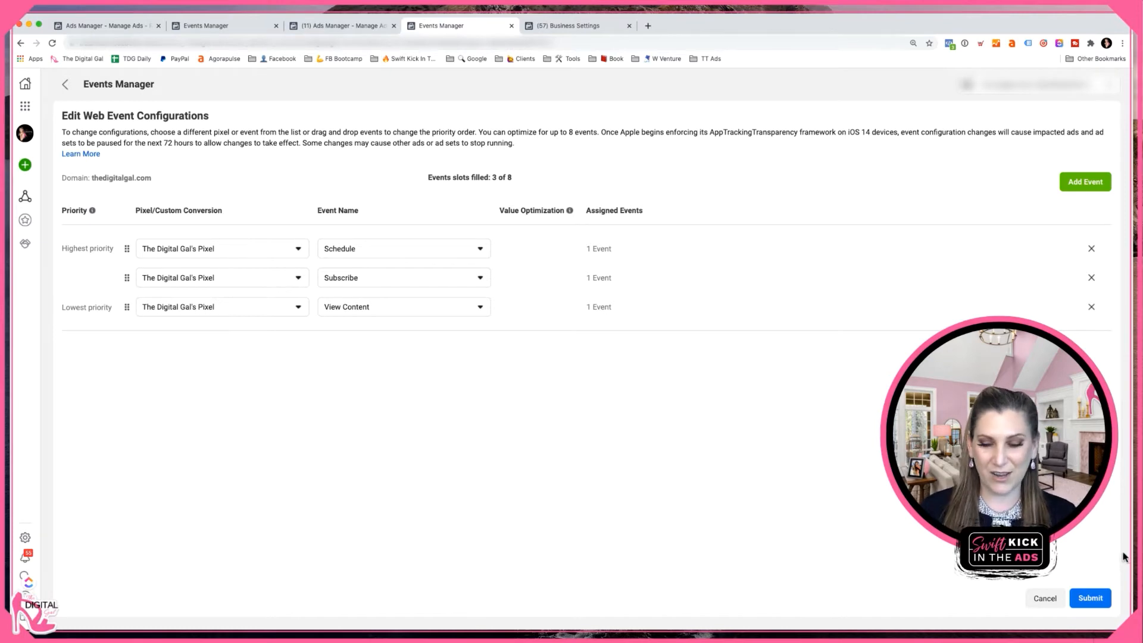
# Submit the event configuration, acknowledge the changes and apply them
pyautogui.click(1089, 600)
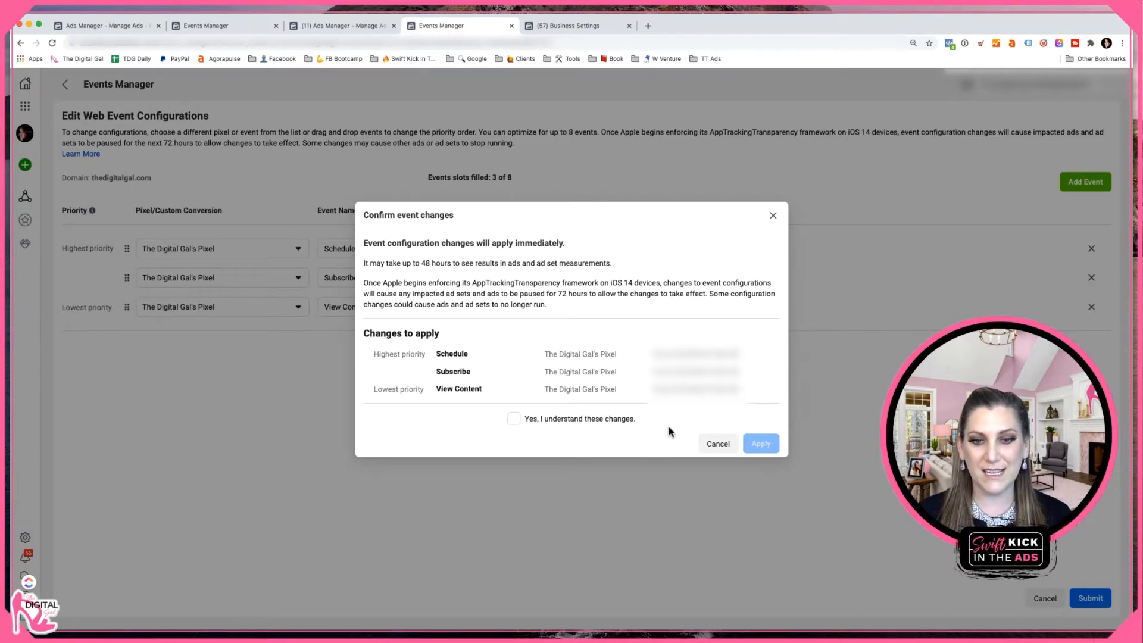
pyautogui.click(516, 418)
pyautogui.click(765, 412)
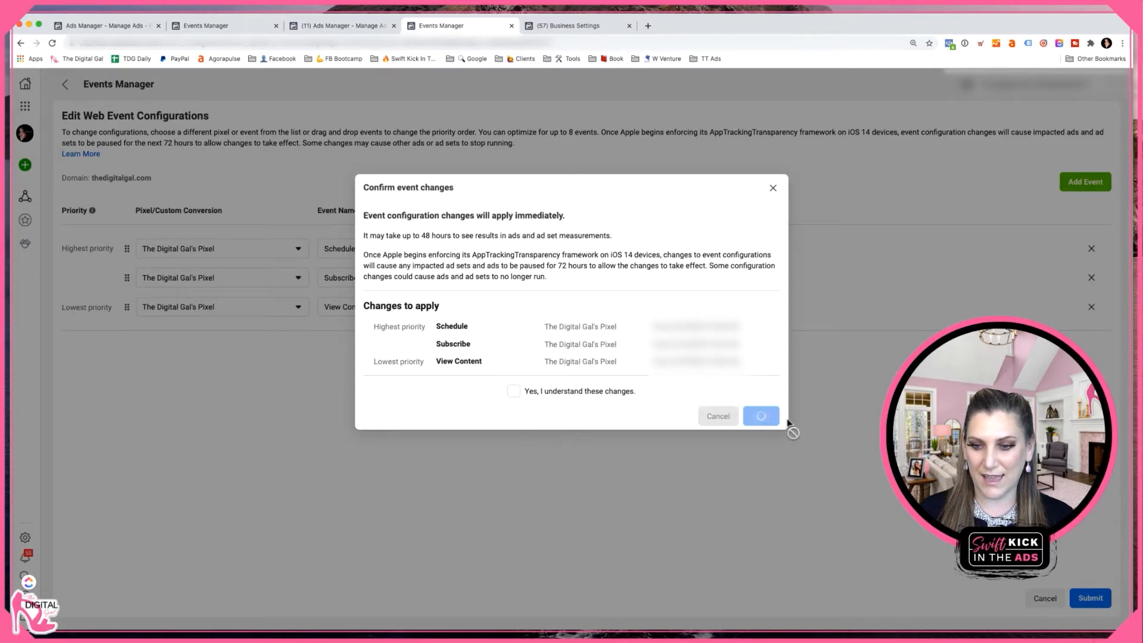
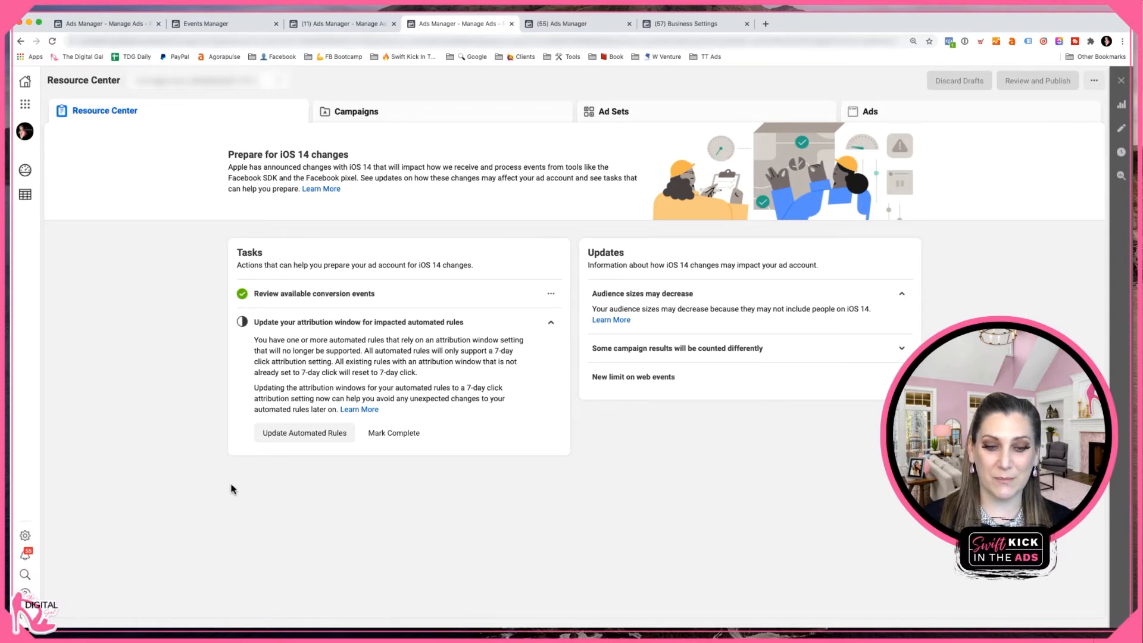
# Open the automated rules from the attribution window task and examine the Frequency Check rule's settings, including its attribution window
pyautogui.click(295, 433)
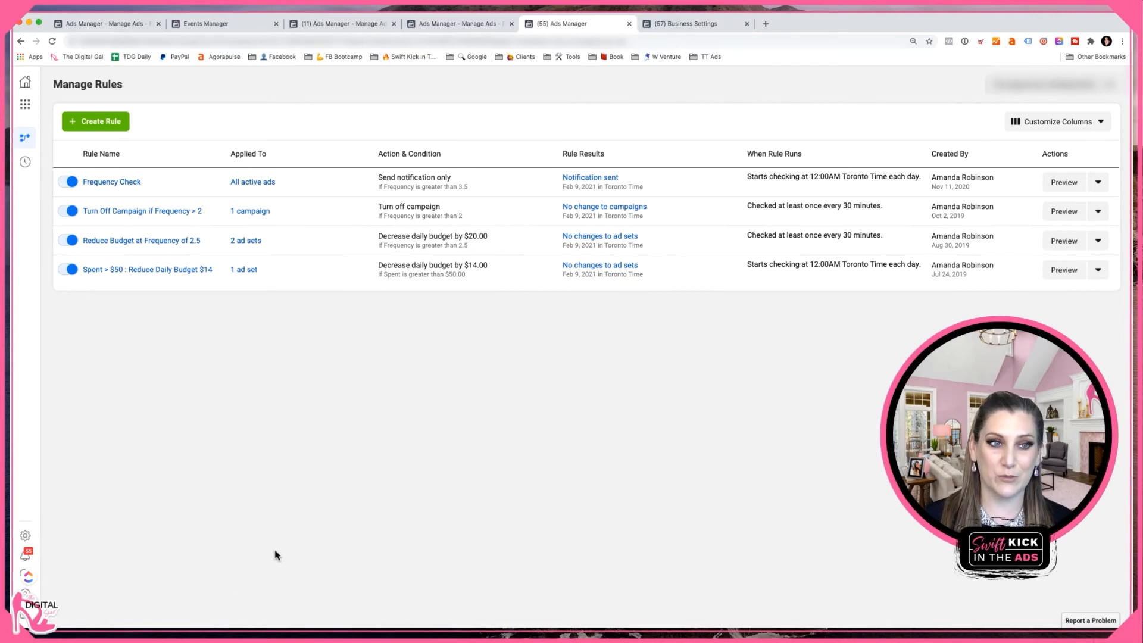
pyautogui.click(1098, 182)
pyautogui.click(1089, 208)
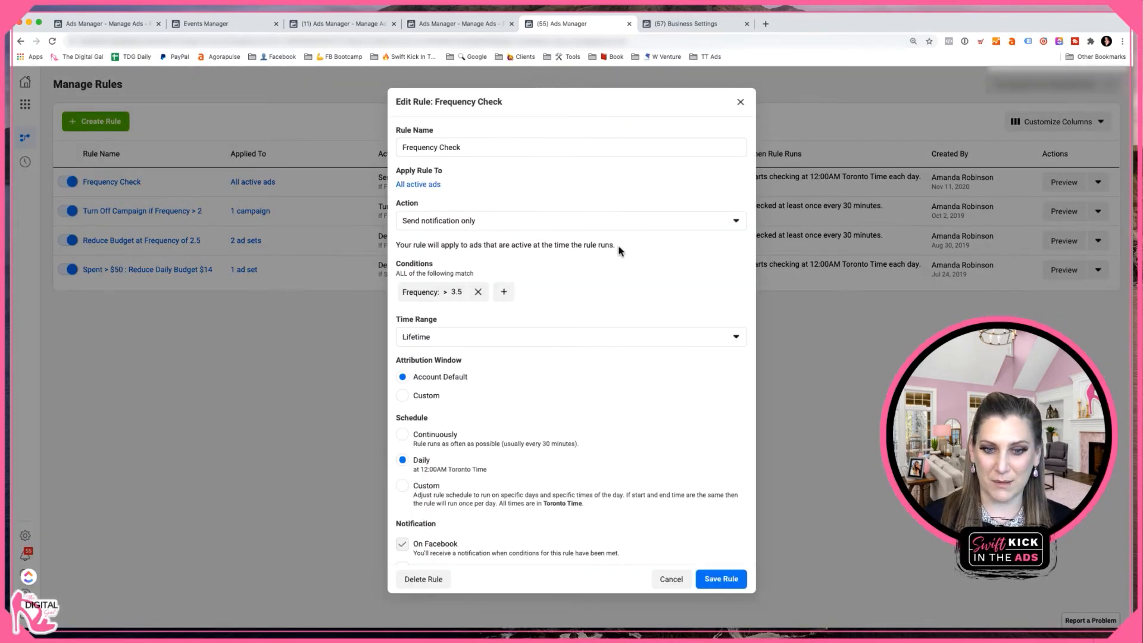
pyautogui.scroll(-2, 619, 250)
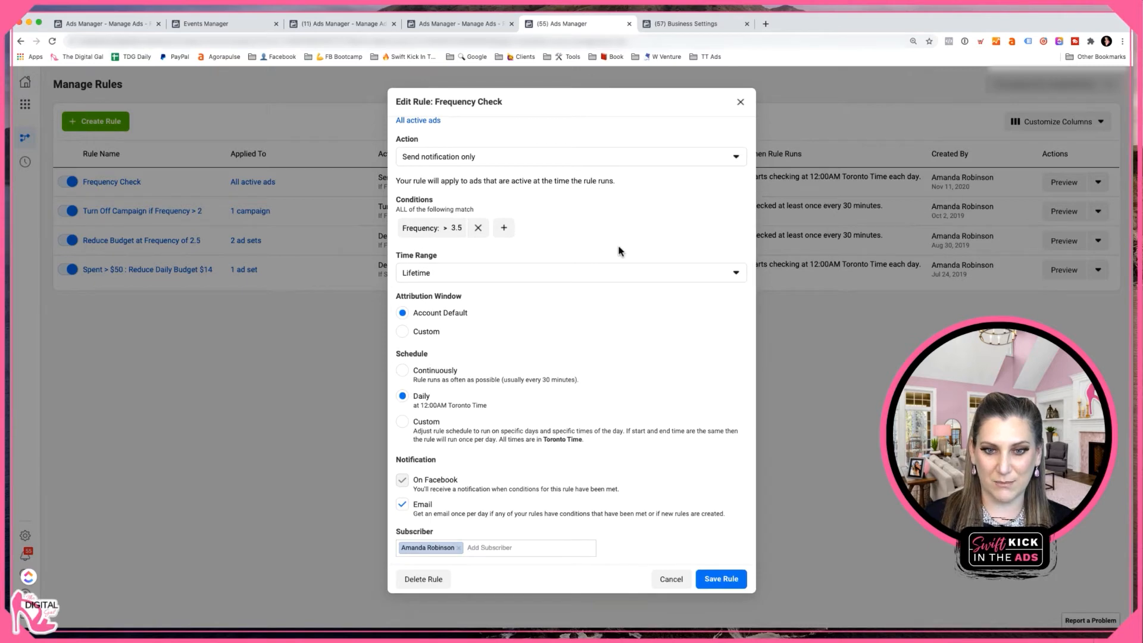
pyautogui.scroll(2, 619, 250)
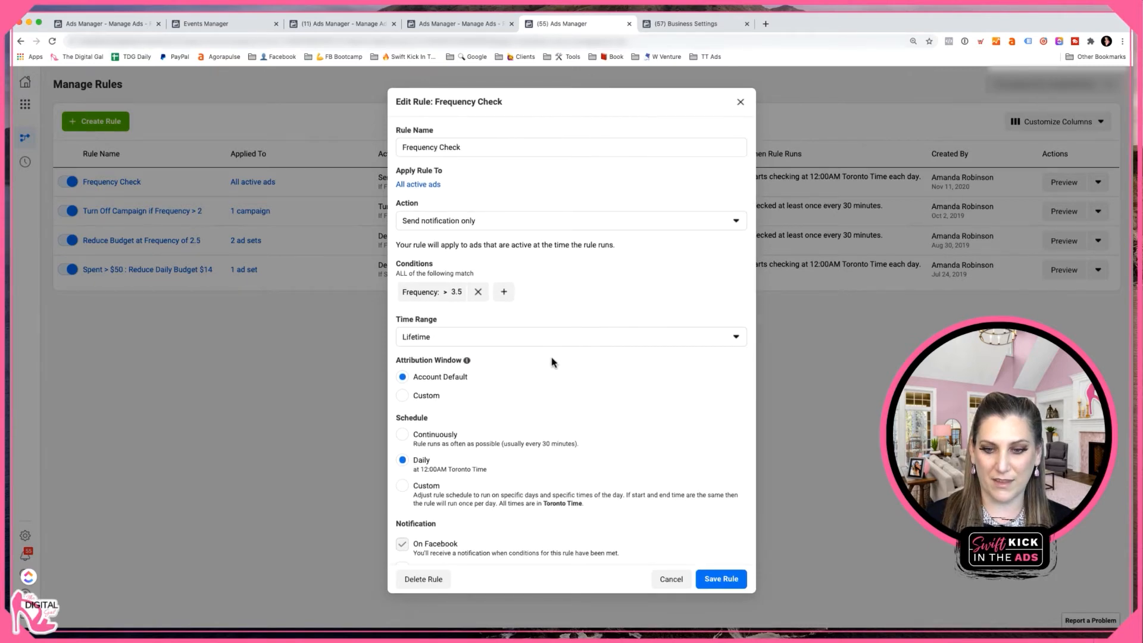
pyautogui.click(740, 102)
# Delete the Frequency Check automated rule
pyautogui.click(1098, 183)
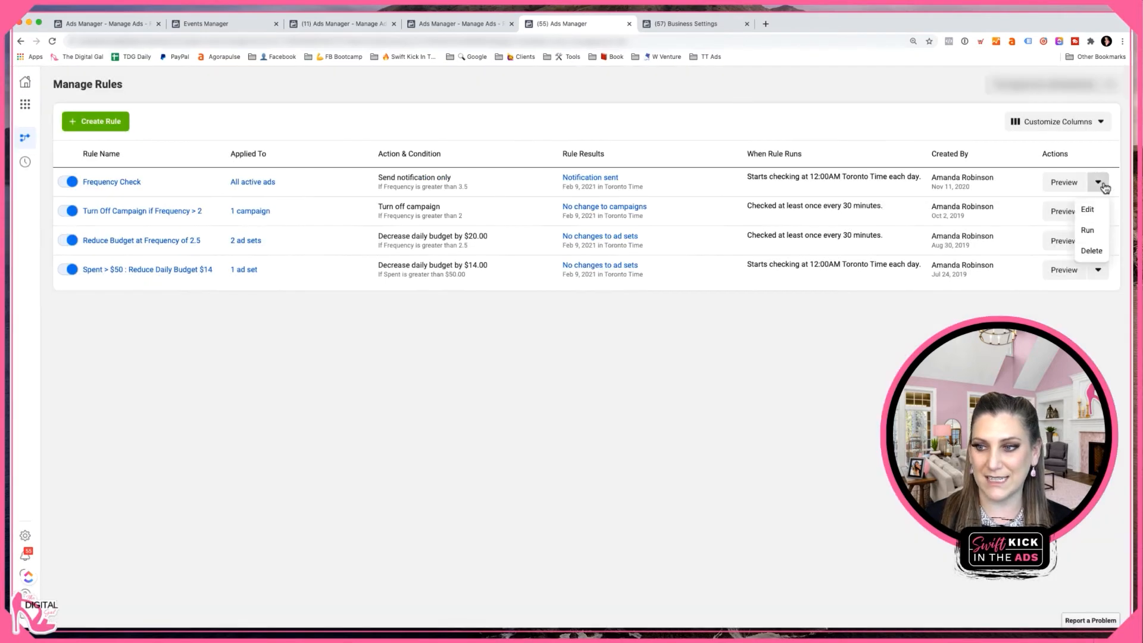
pyautogui.click(1098, 255)
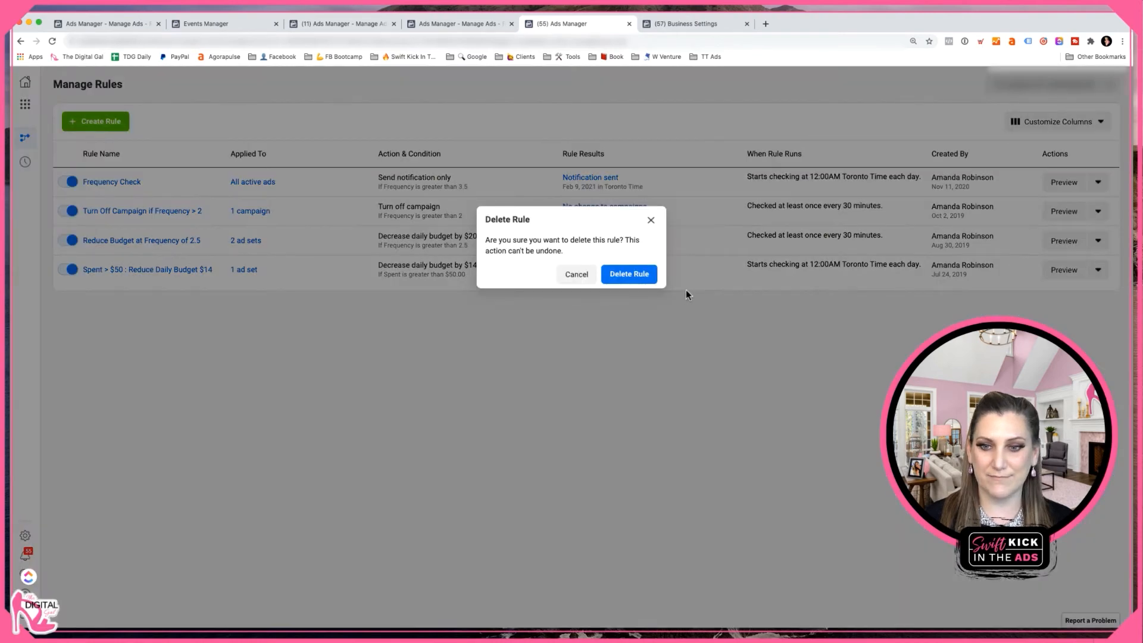
pyautogui.click(643, 273)
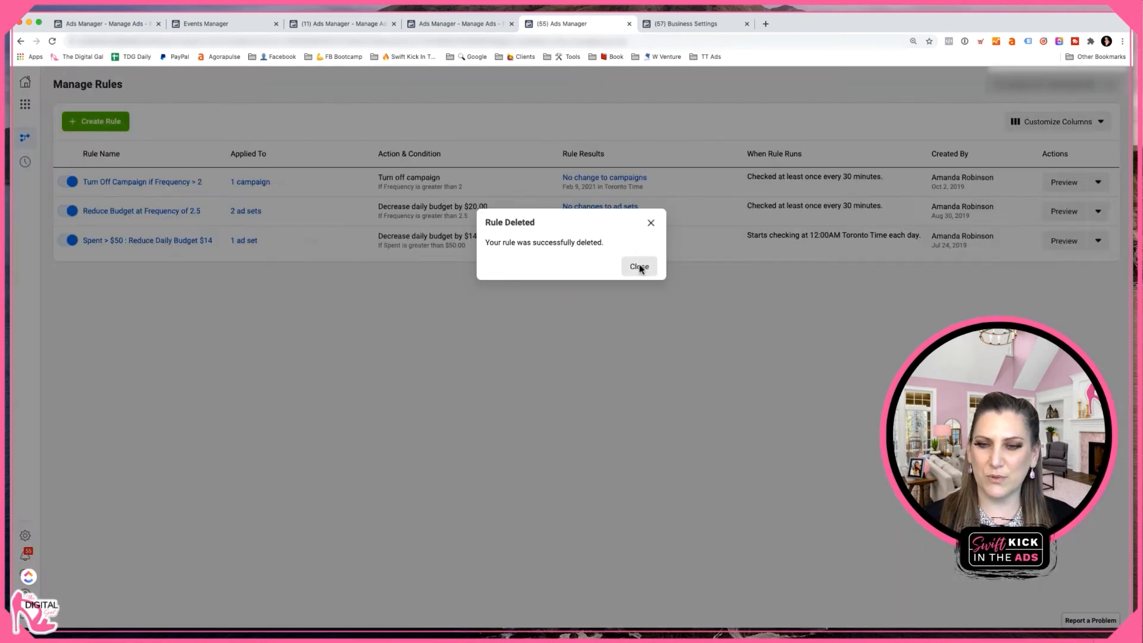
pyautogui.click(651, 222)
# Delete the automated rule Turn Off Campaign if Frequency > 2
pyautogui.click(1098, 183)
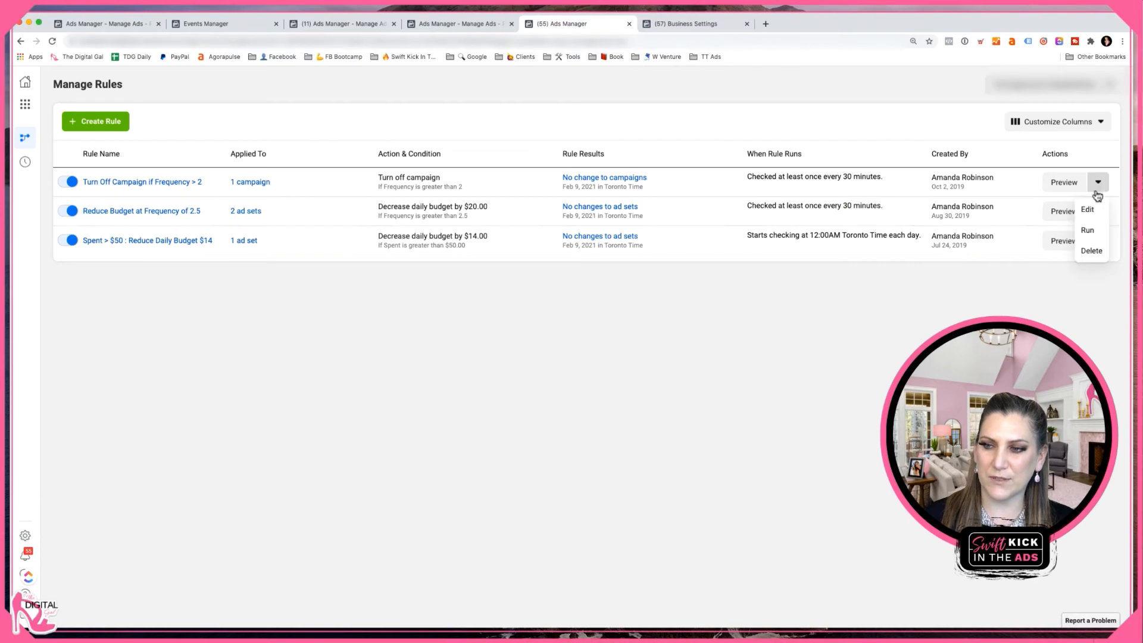
pyautogui.click(1097, 254)
pyautogui.click(619, 277)
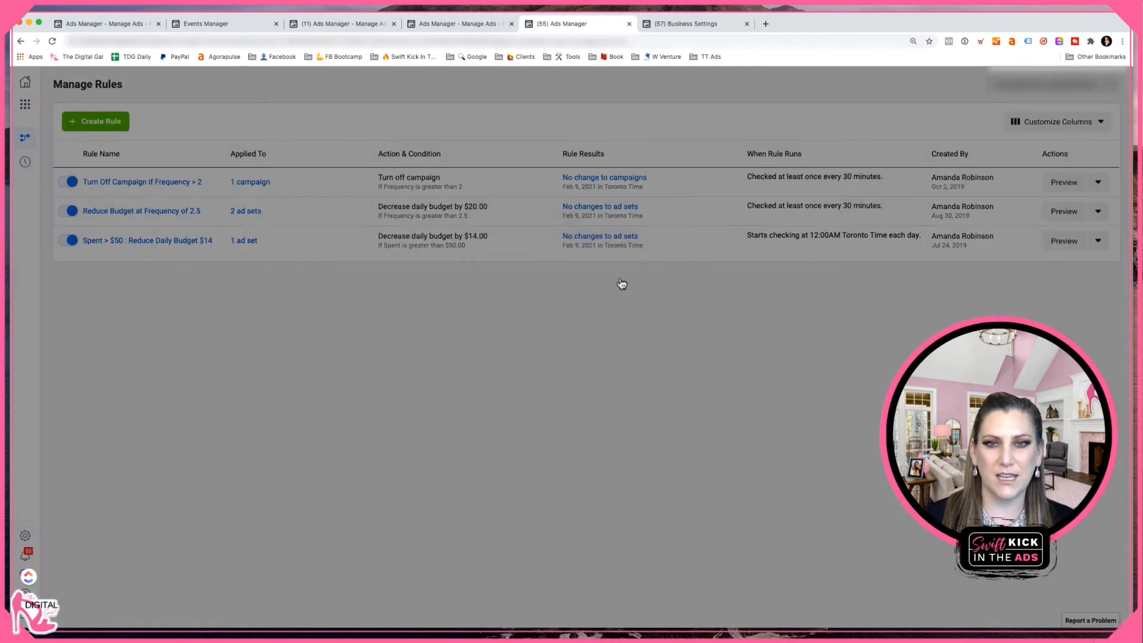
pyautogui.click(638, 266)
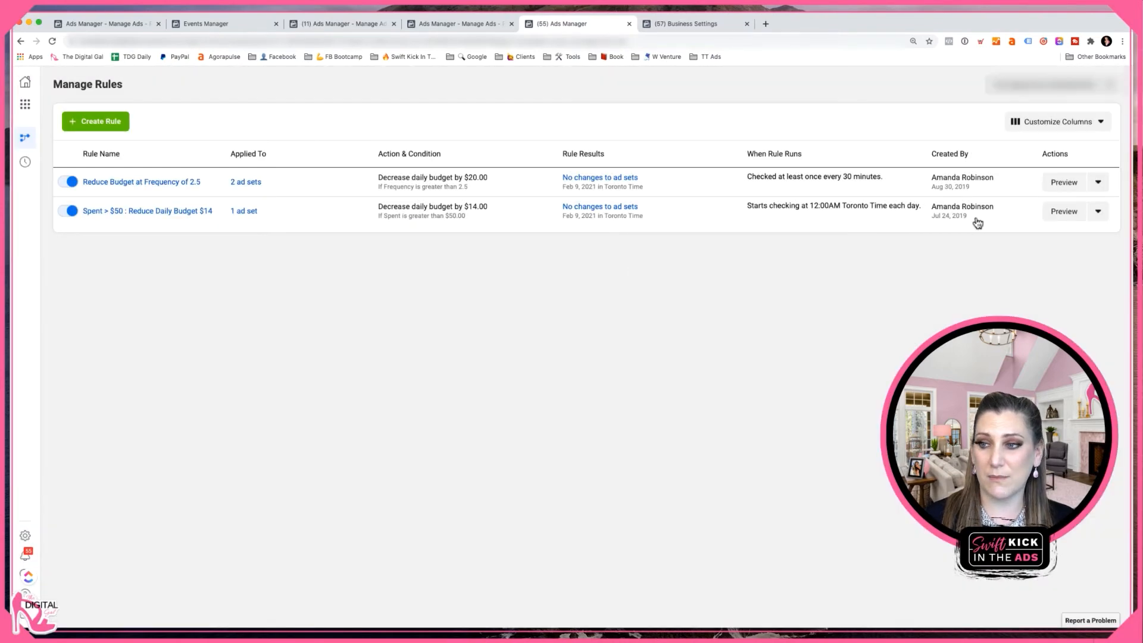
# Delete the remaining automated rules, Reduce Budget at Frequency of 2.5 and Spent > $50 : Reduce Daily Budget $14
pyautogui.click(1098, 183)
pyautogui.click(1091, 251)
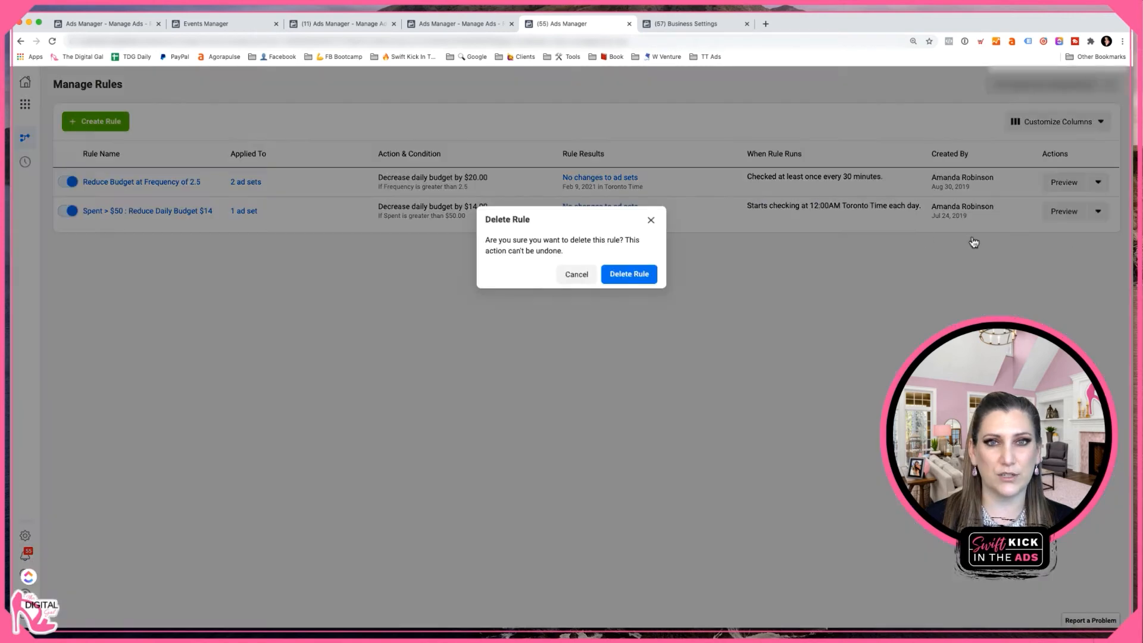
pyautogui.click(656, 274)
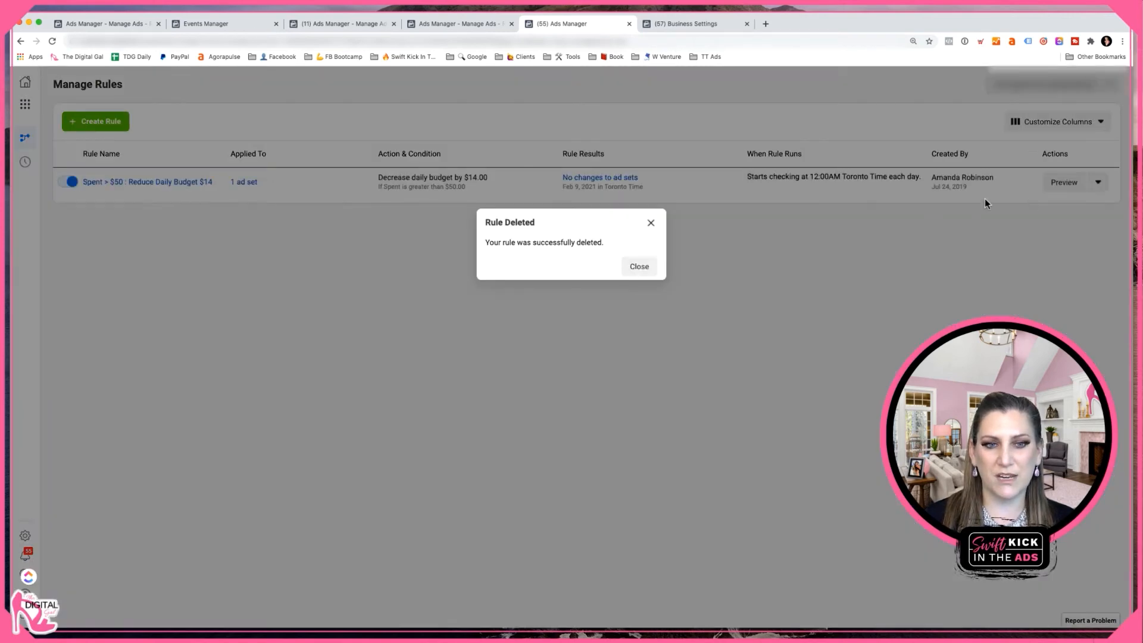
pyautogui.click(634, 266)
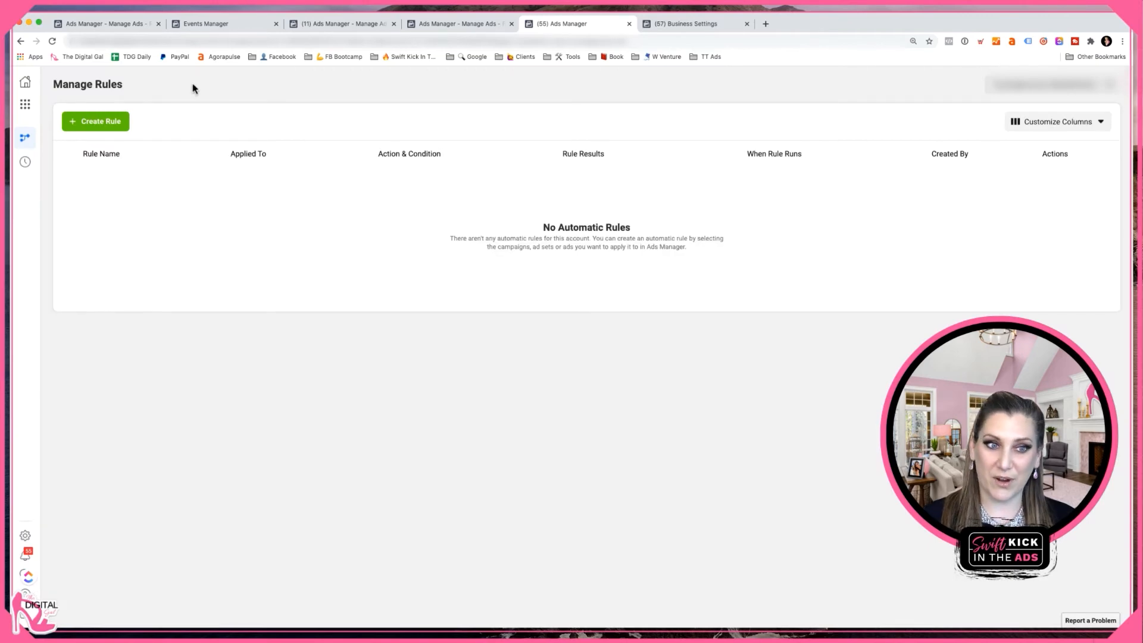
# Start a new automated rule named Test for all active ad sets, with the action Send notification only
pyautogui.click(111, 129)
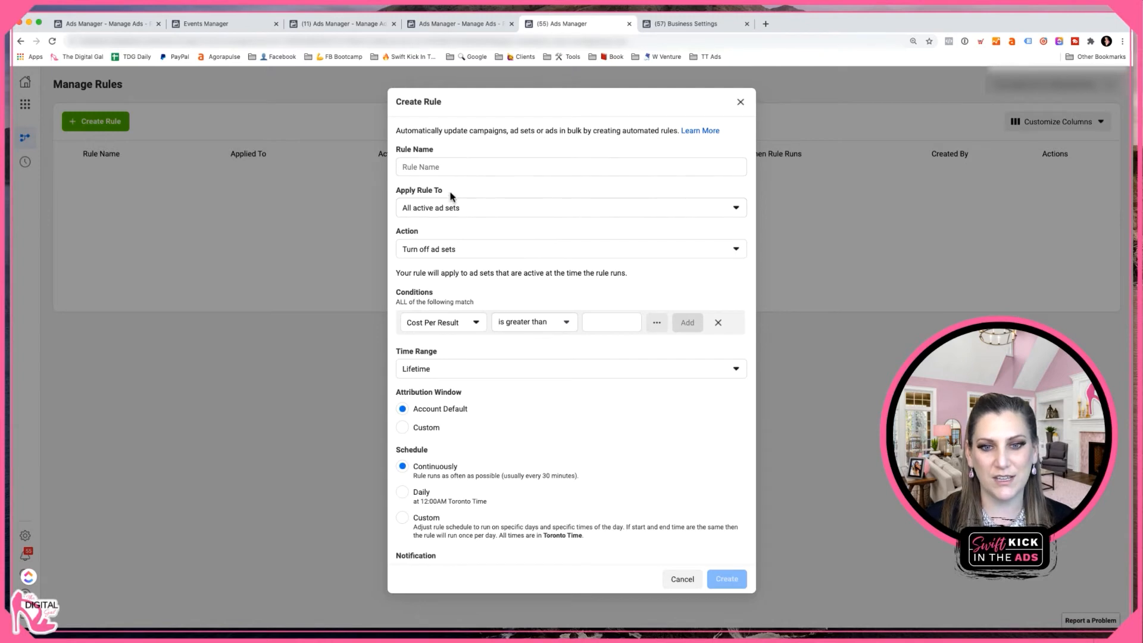
pyautogui.click(435, 167)
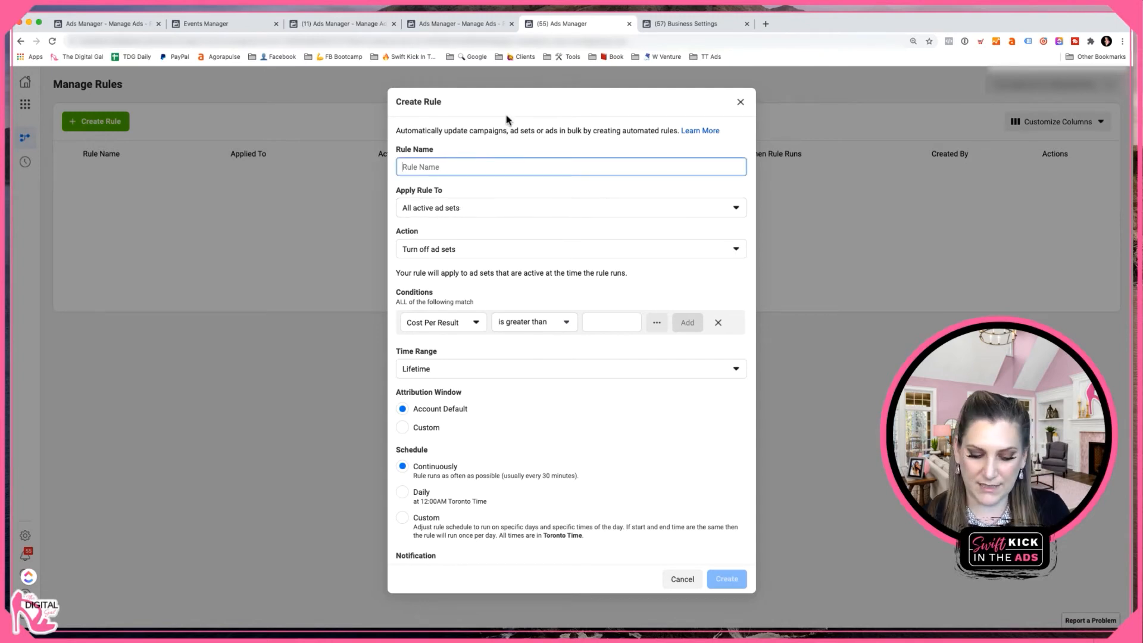
pyautogui.write('Test')
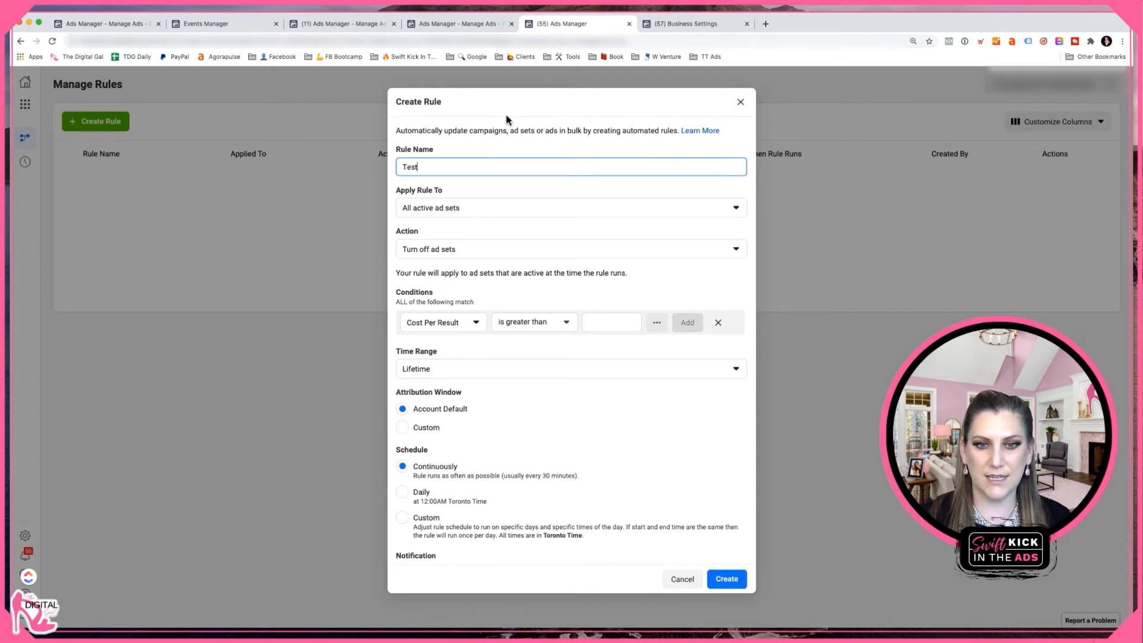
pyautogui.click(463, 210)
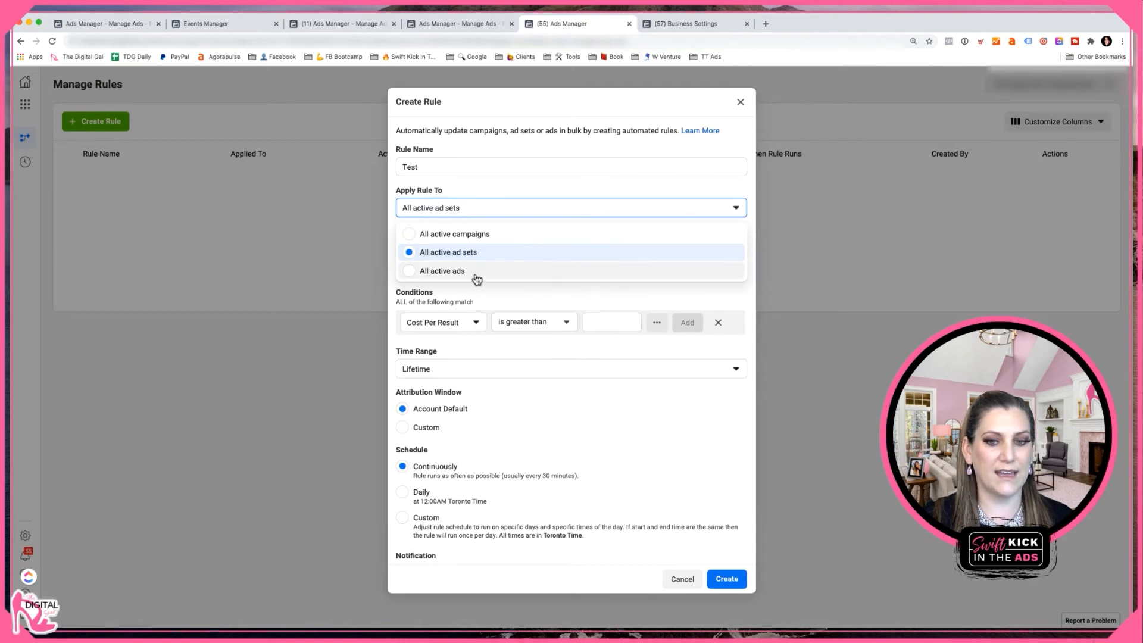
pyautogui.click(501, 205)
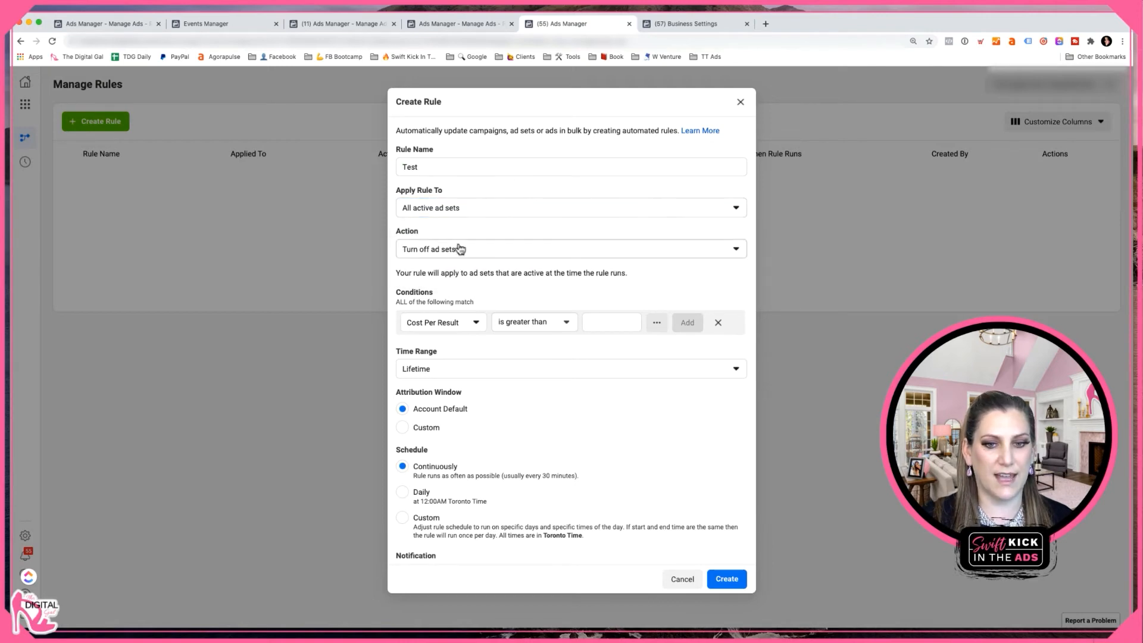
pyautogui.click(470, 250)
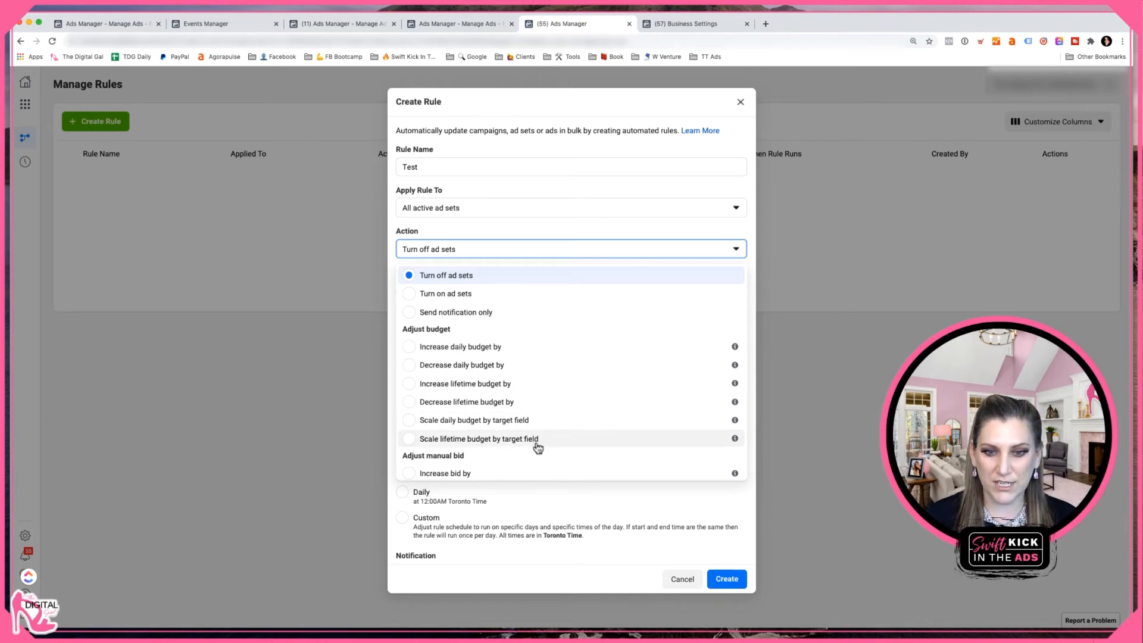
pyautogui.scroll(-2, 562, 424)
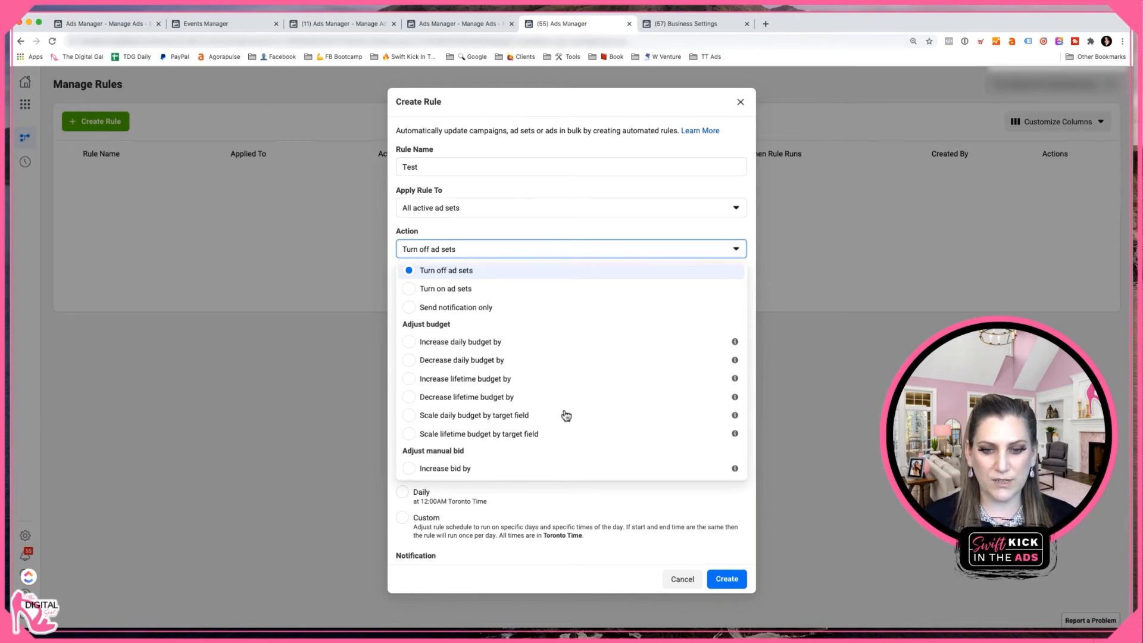
pyautogui.scroll(2, 564, 415)
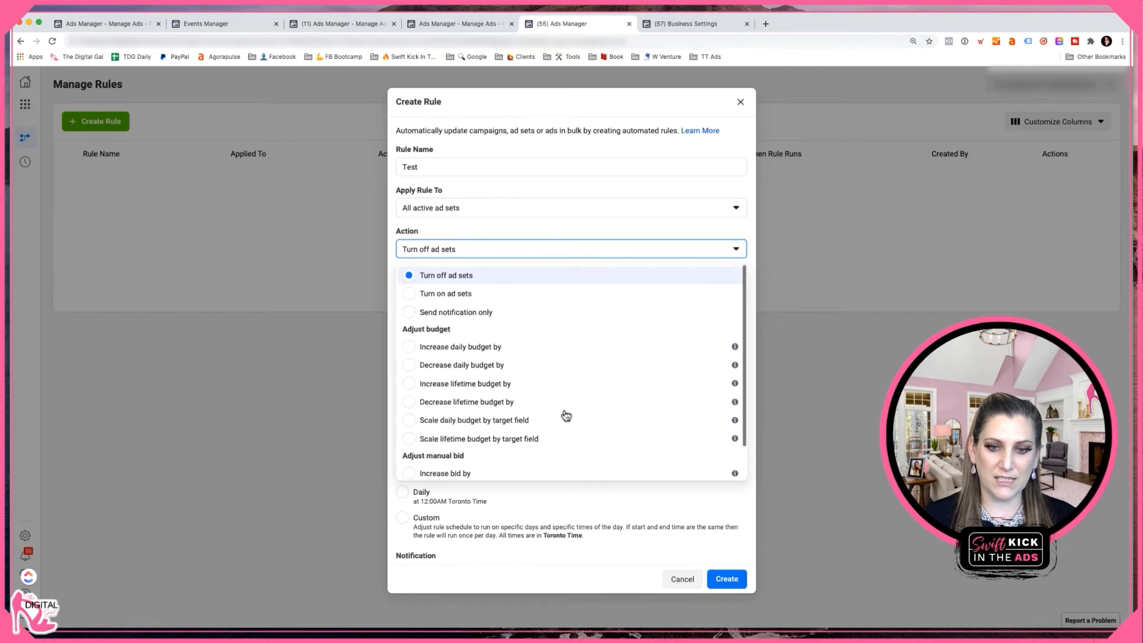
pyautogui.click(409, 313)
# Add the condition that Frequency is greater than 4 to the rule, keeping the time range at Lifetime
pyautogui.click(467, 322)
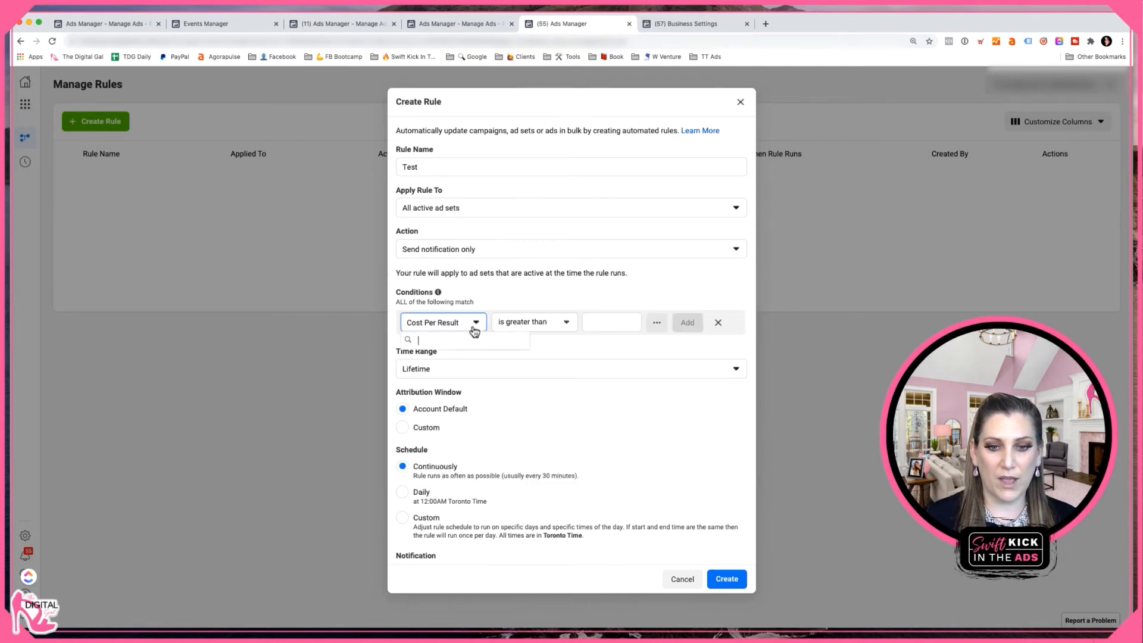
pyautogui.click(479, 409)
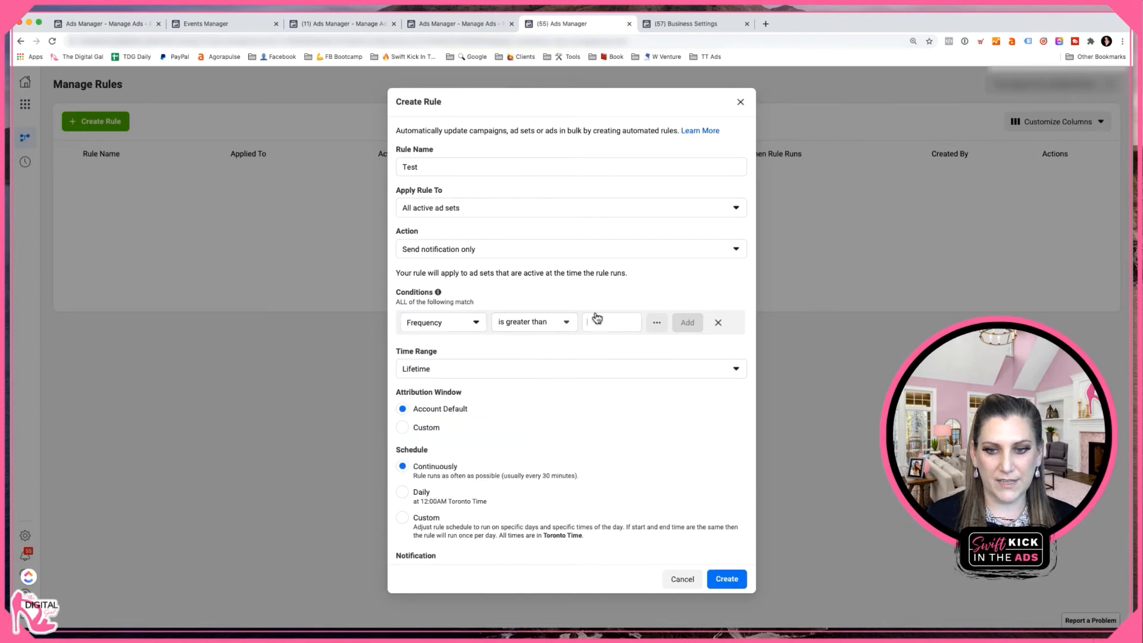
pyautogui.click(627, 318)
pyautogui.write('4')
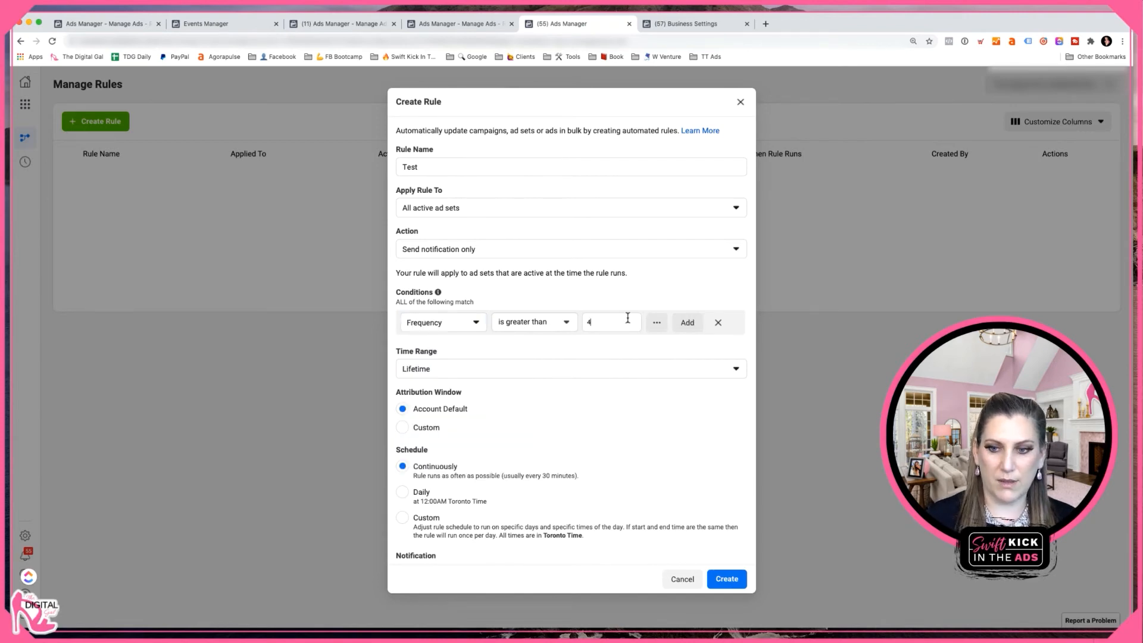
pyautogui.click(688, 322)
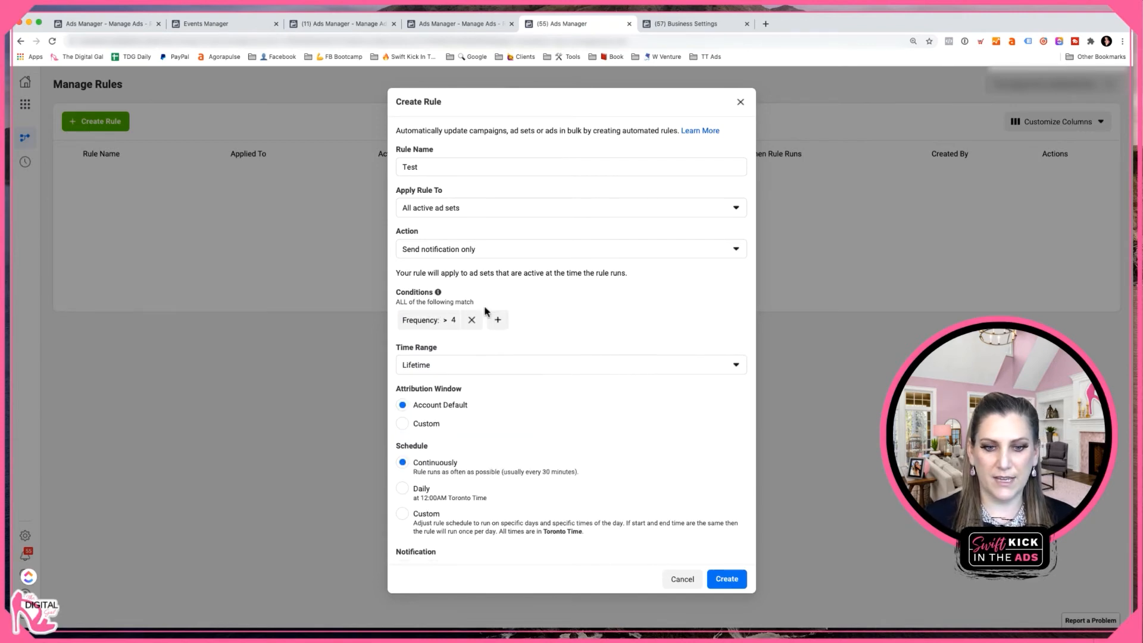
pyautogui.click(468, 365)
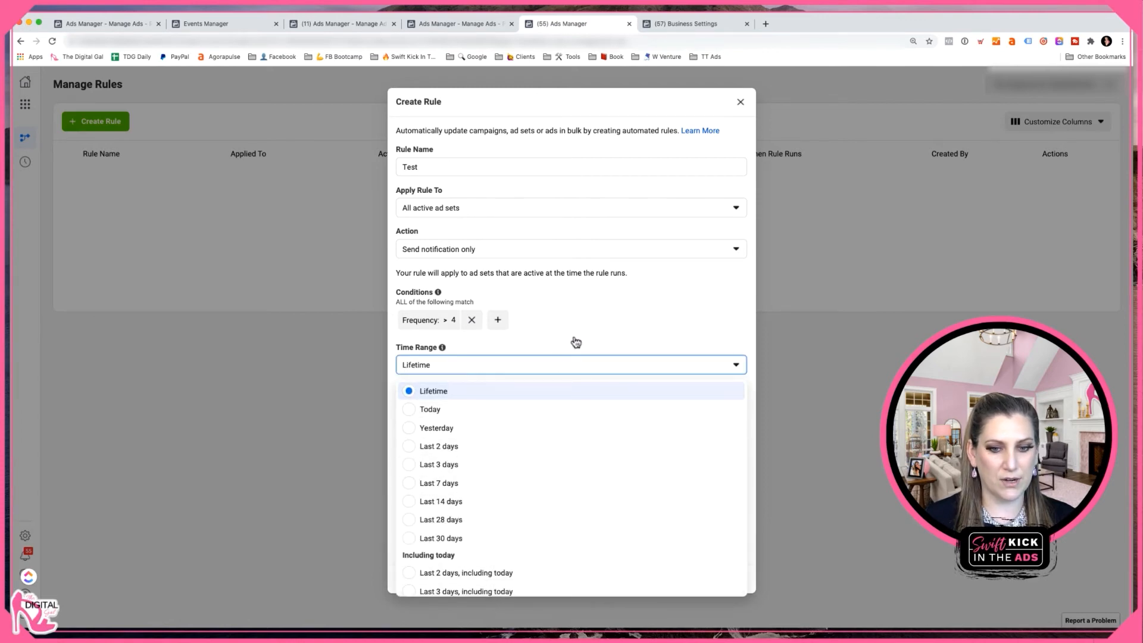
pyautogui.click(462, 374)
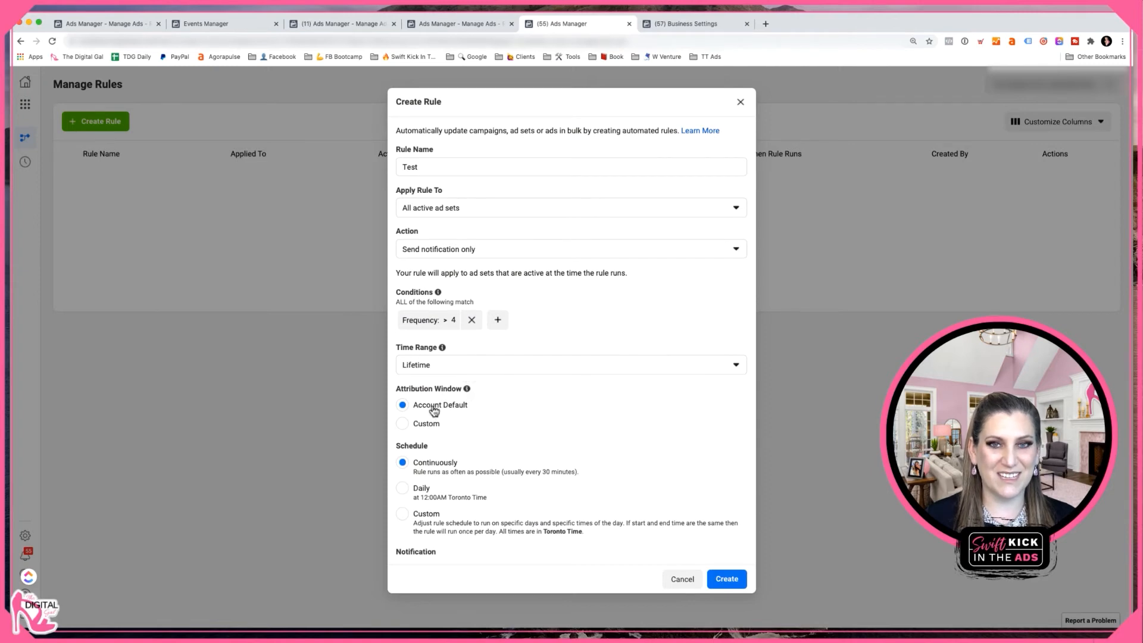
# Set the rule's attribution window to Custom, with 1 Day after viewing the ad and 7 Days after clicking it
pyautogui.click(423, 425)
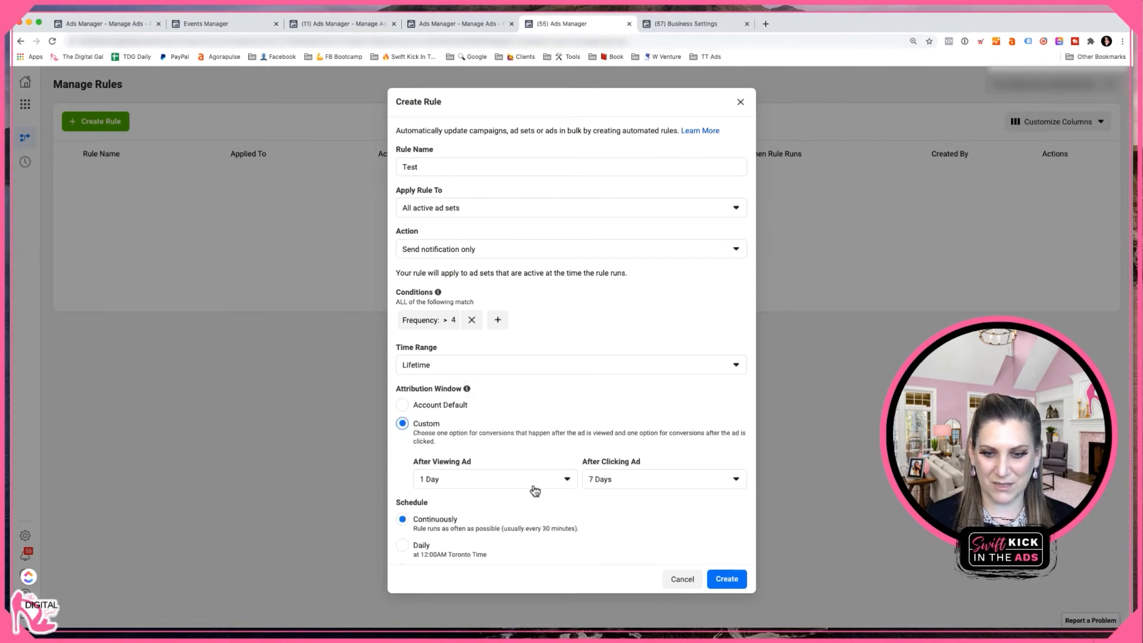
pyautogui.click(563, 480)
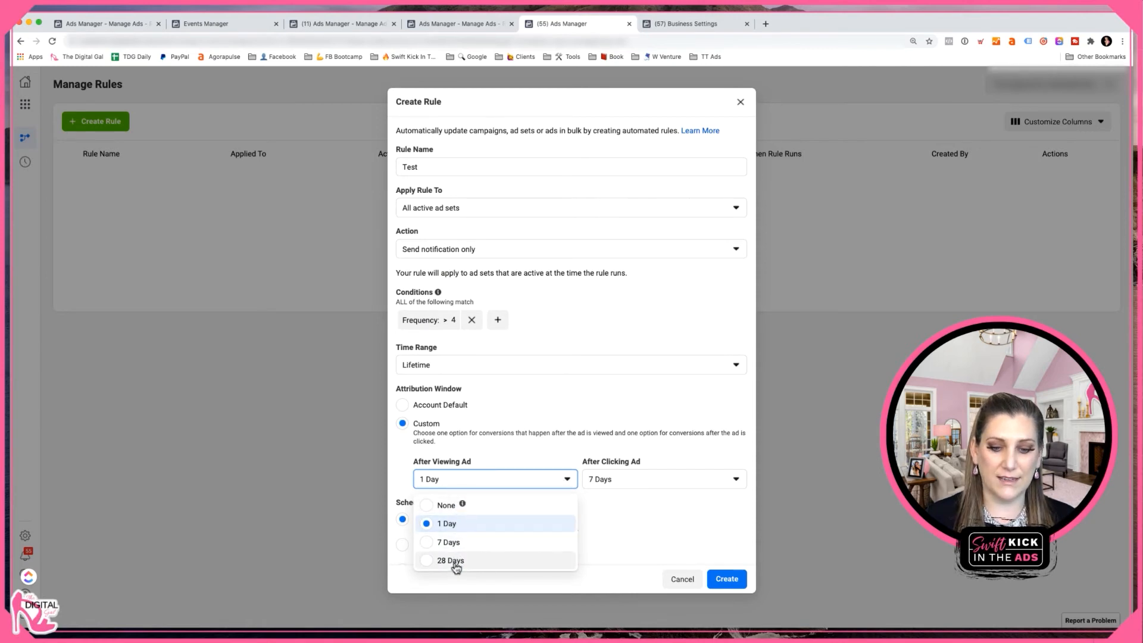
pyautogui.click(633, 481)
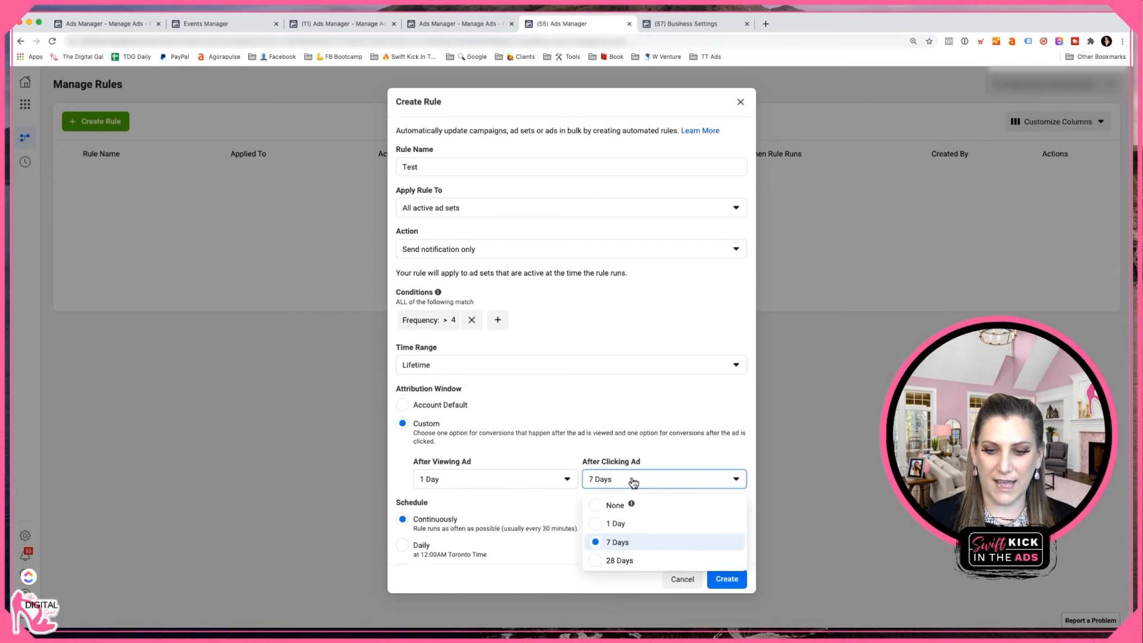
pyautogui.click(570, 454)
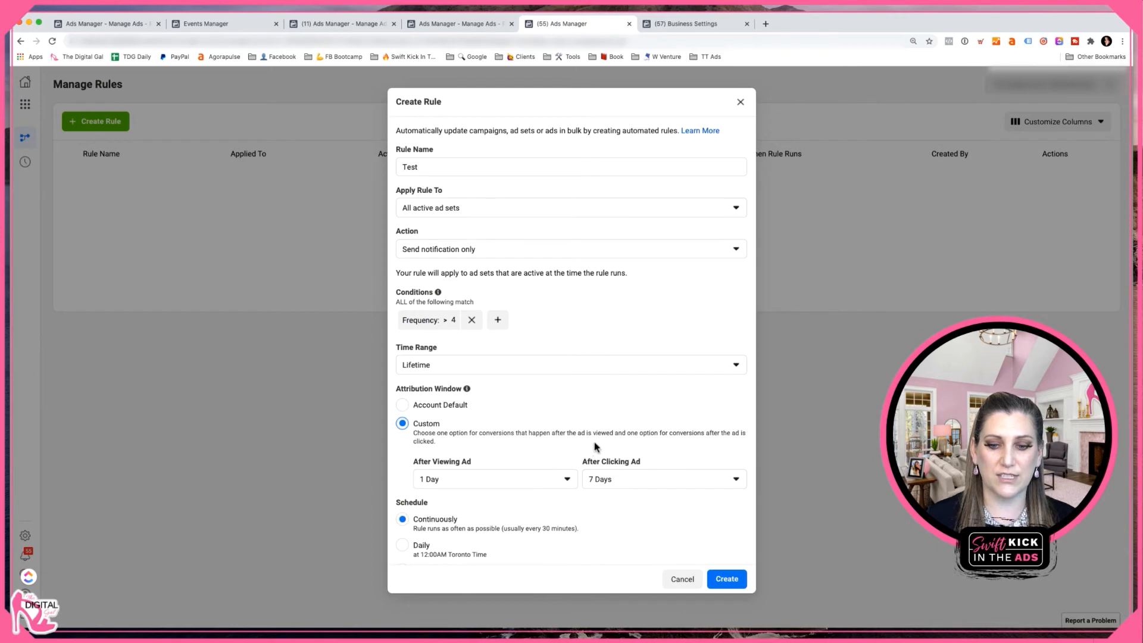
pyautogui.click(403, 405)
pyautogui.click(402, 424)
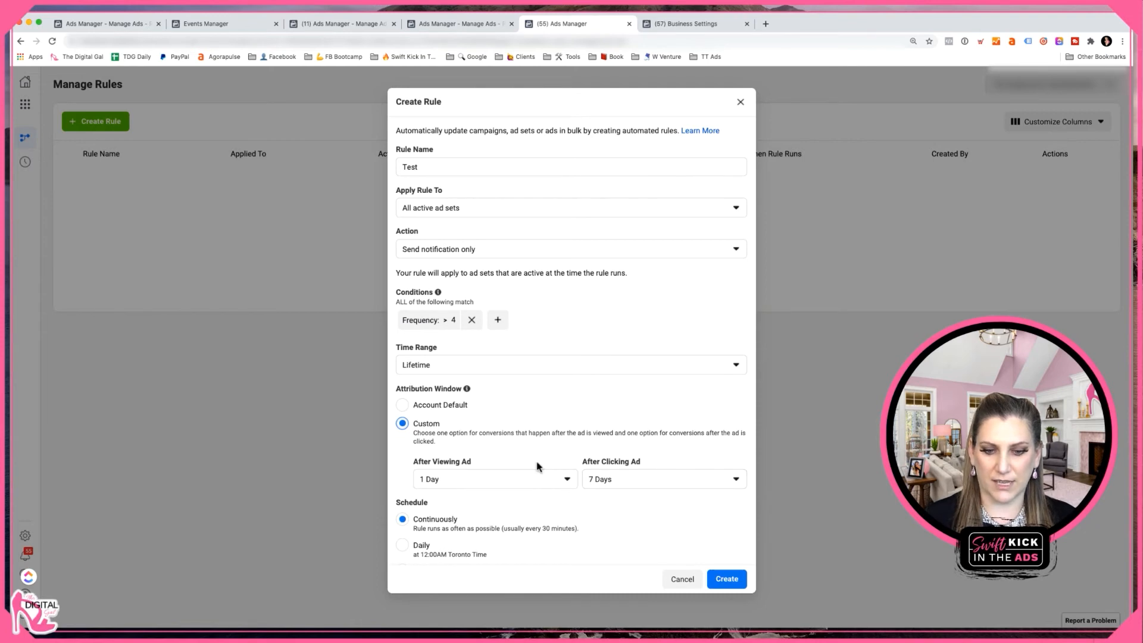
# Create the Test rule with its continuous schedule and dismiss the confirmation
pyautogui.scroll(-3, 536, 466)
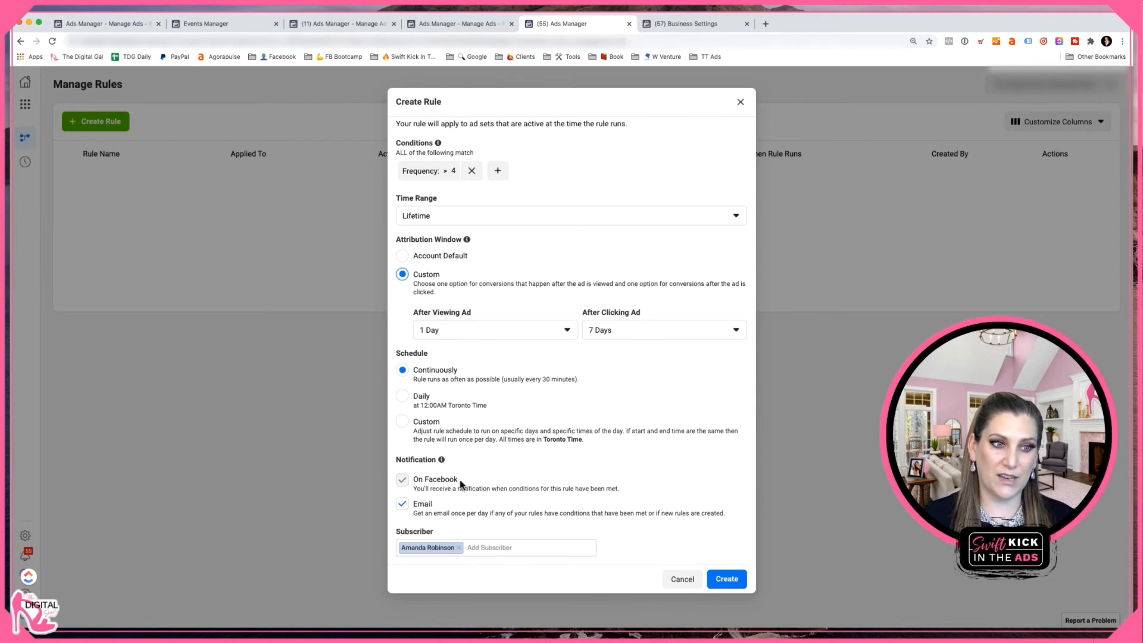
pyautogui.click(727, 579)
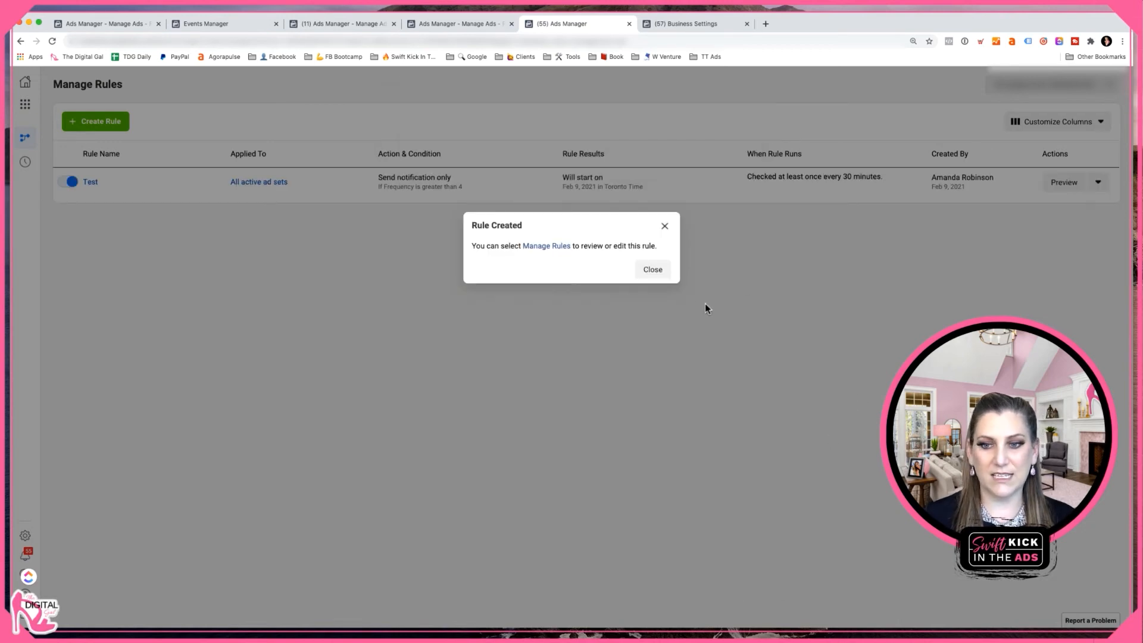
pyautogui.click(653, 272)
# Return to the Resource Center and mark the attribution window task for impacted automated rules as complete
pyautogui.click(461, 23)
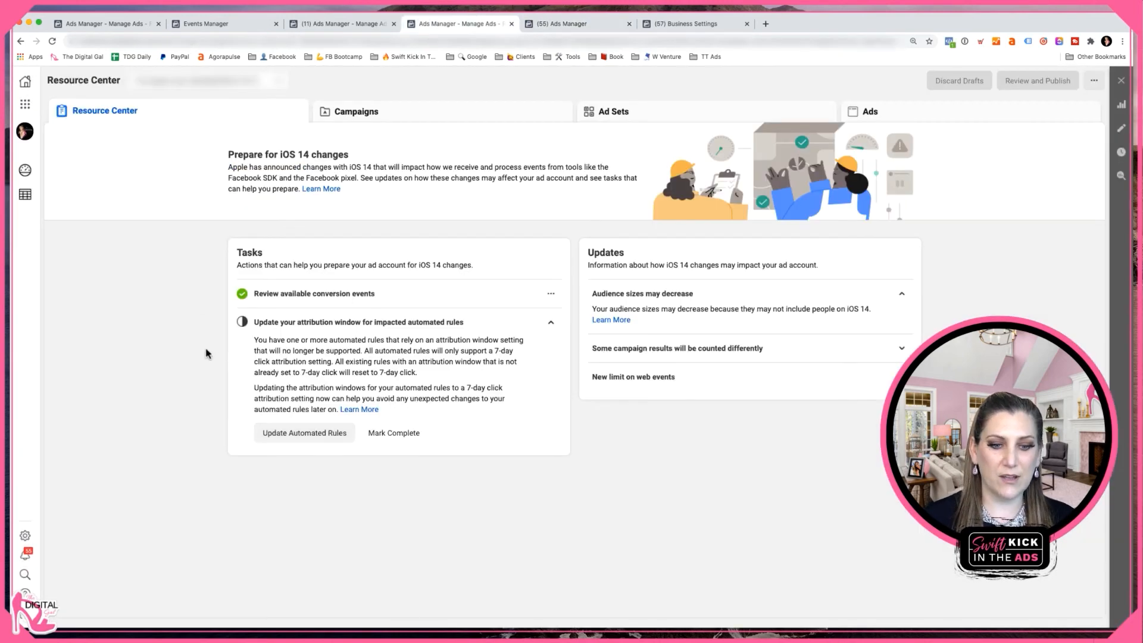
pyautogui.click(398, 433)
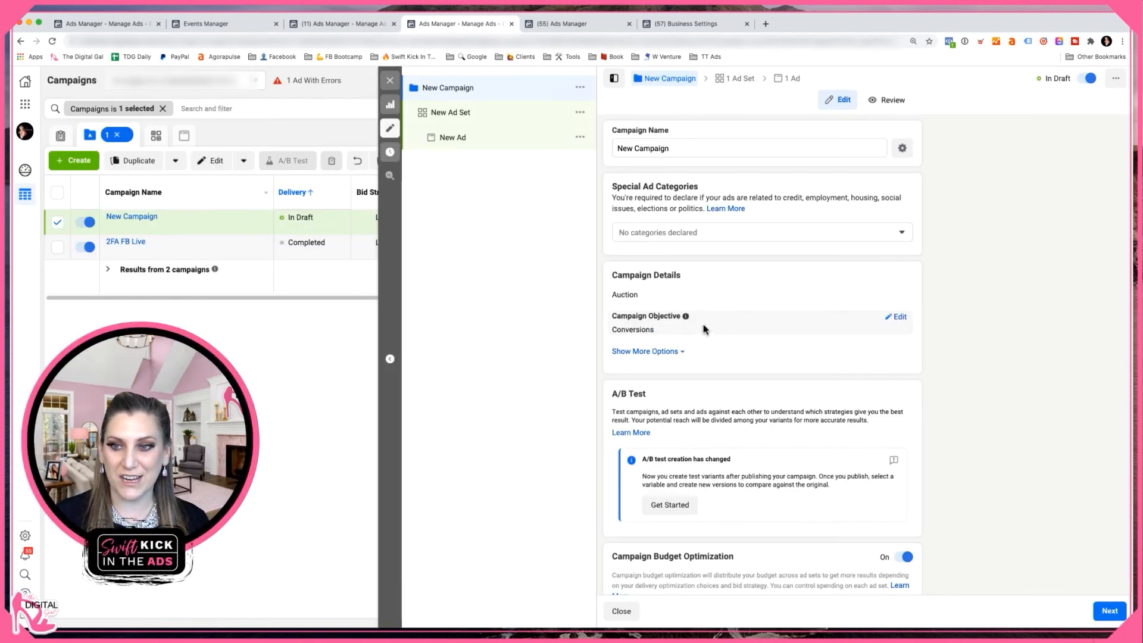
# Set the conversion event of New Ad Set in the draft campaign to Schedule
pyautogui.click(470, 117)
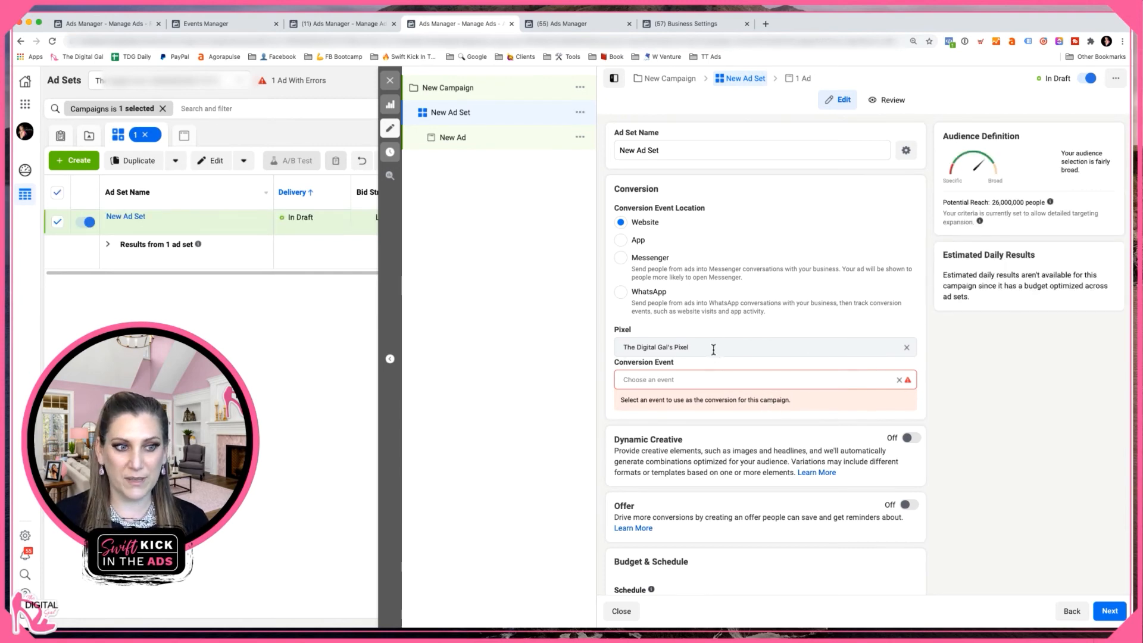
pyautogui.click(687, 381)
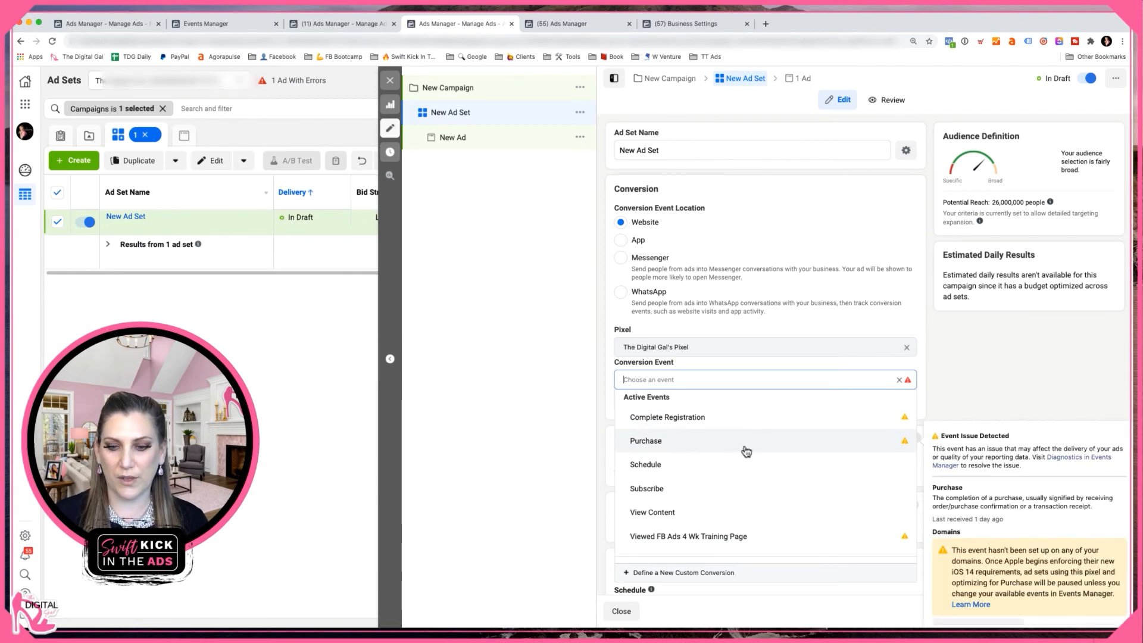
pyautogui.click(663, 468)
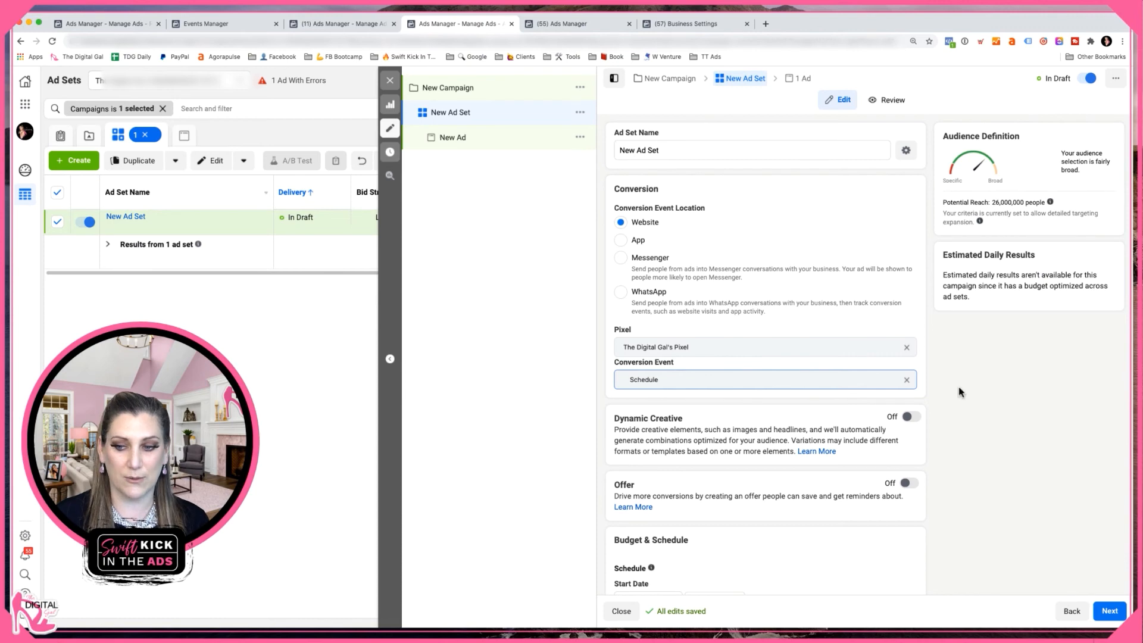
pyautogui.click(959, 392)
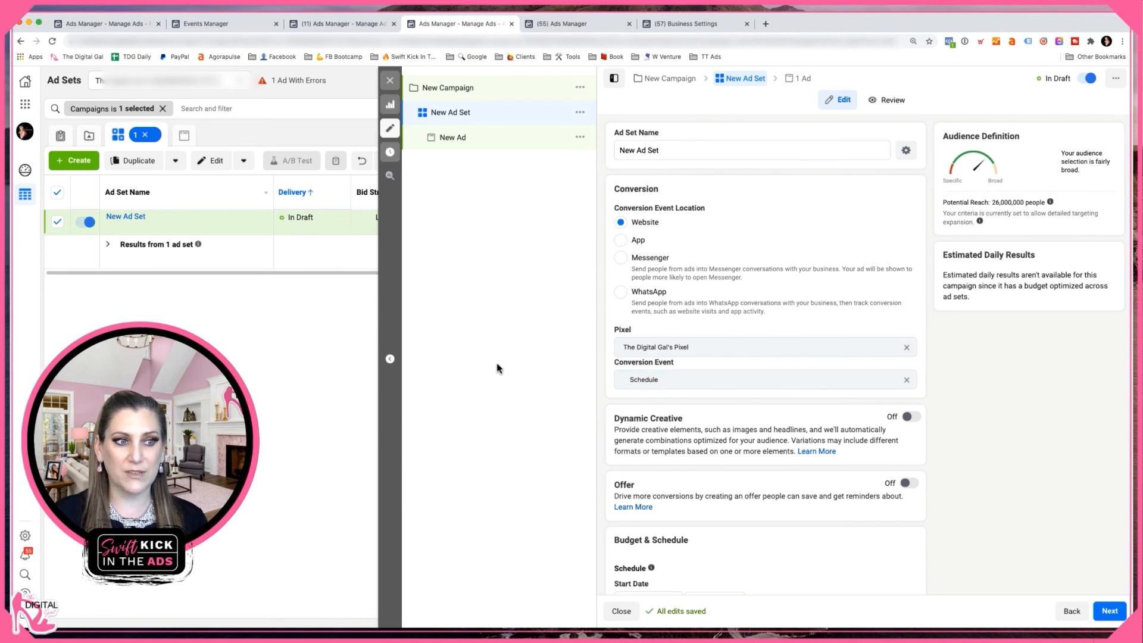